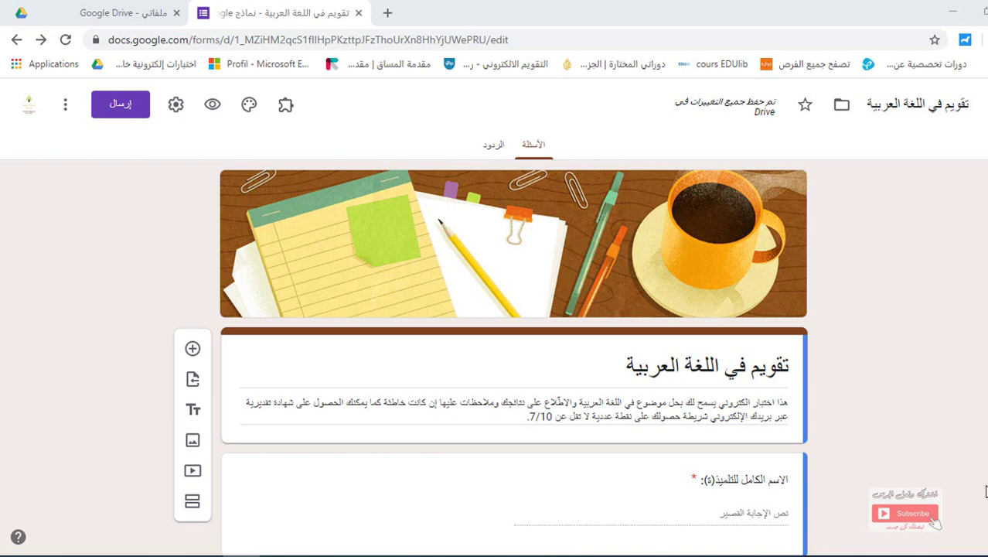
Look over the form's contents, then bring up its Settings
{"action": "scroll", "coordinate": [495, 309], "scroll_direction": "down", "scroll_amount": 2}
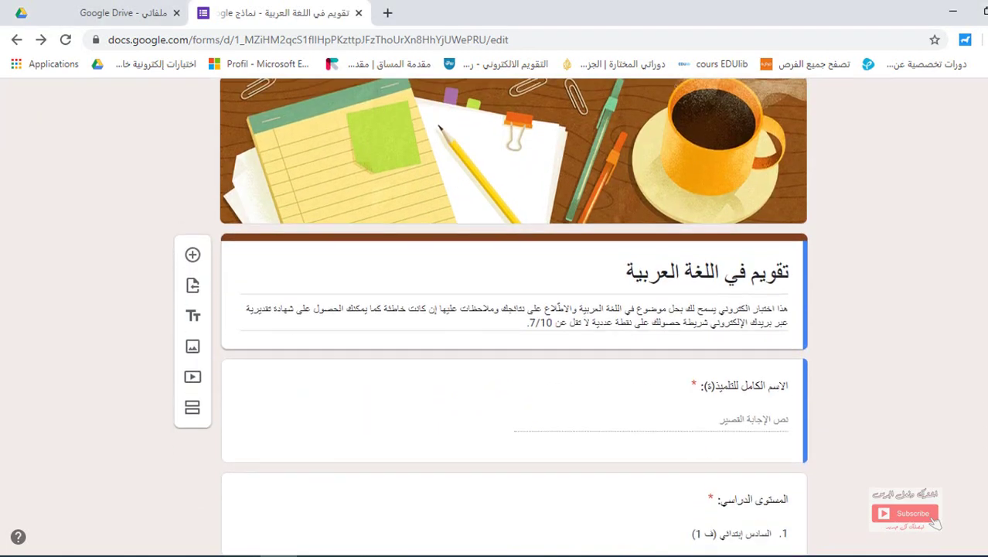
{"action": "scroll", "coordinate": [581, 79], "scroll_direction": "down", "scroll_amount": 1}
{"action": "scroll", "coordinate": [581, 80], "scroll_direction": "down", "scroll_amount": 3}
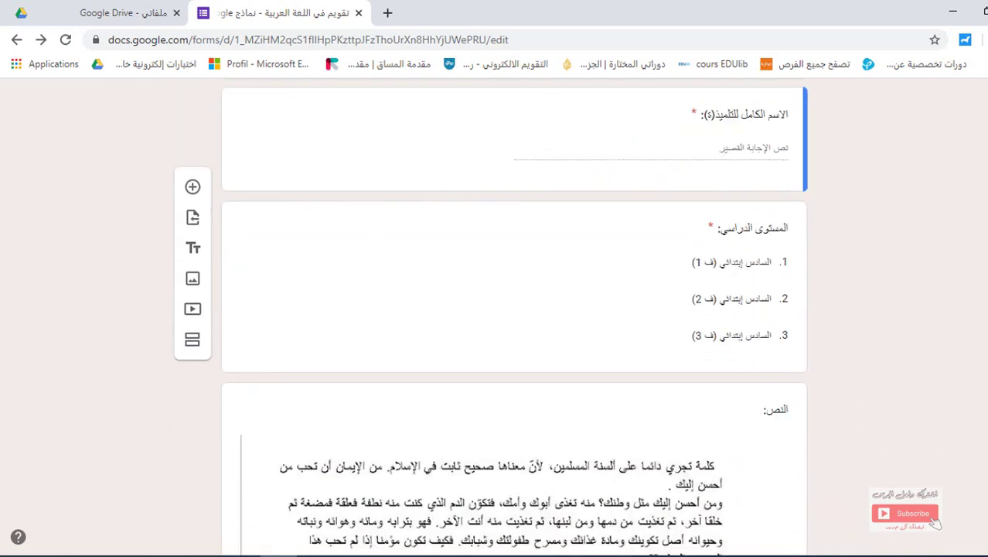
{"action": "scroll", "coordinate": [581, 80], "scroll_direction": "up", "scroll_amount": 3}
{"action": "scroll", "coordinate": [494, 309], "scroll_direction": "up", "scroll_amount": 1}
{"action": "scroll", "coordinate": [495, 309], "scroll_direction": "down", "scroll_amount": 2}
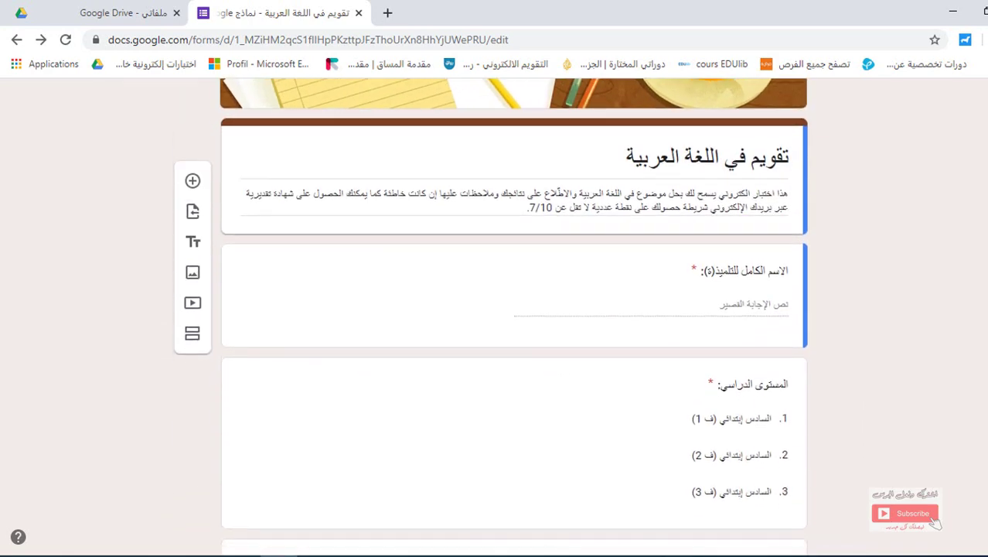
{"action": "scroll", "coordinate": [651, 330], "scroll_direction": "down", "scroll_amount": 4}
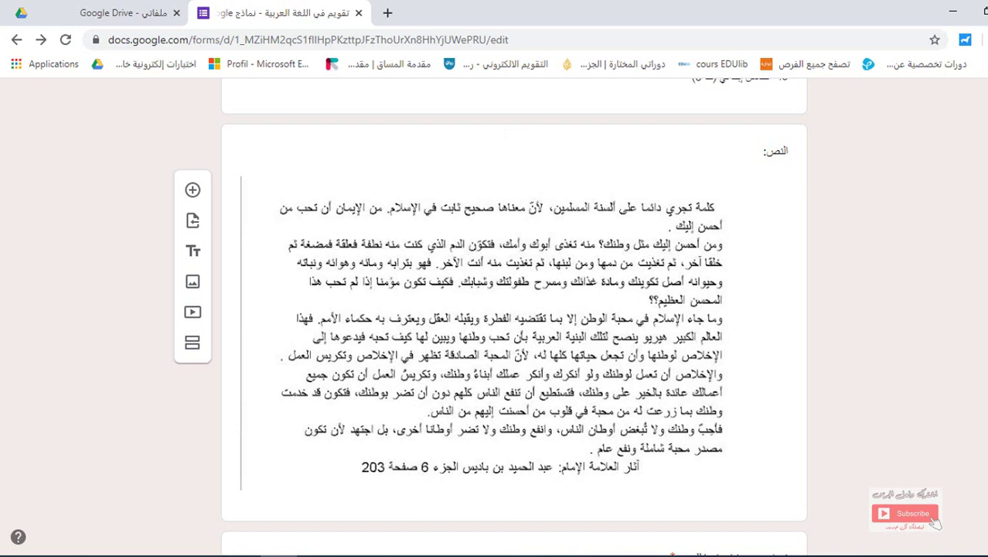
{"action": "scroll", "coordinate": [513, 310], "scroll_direction": "down", "scroll_amount": 5}
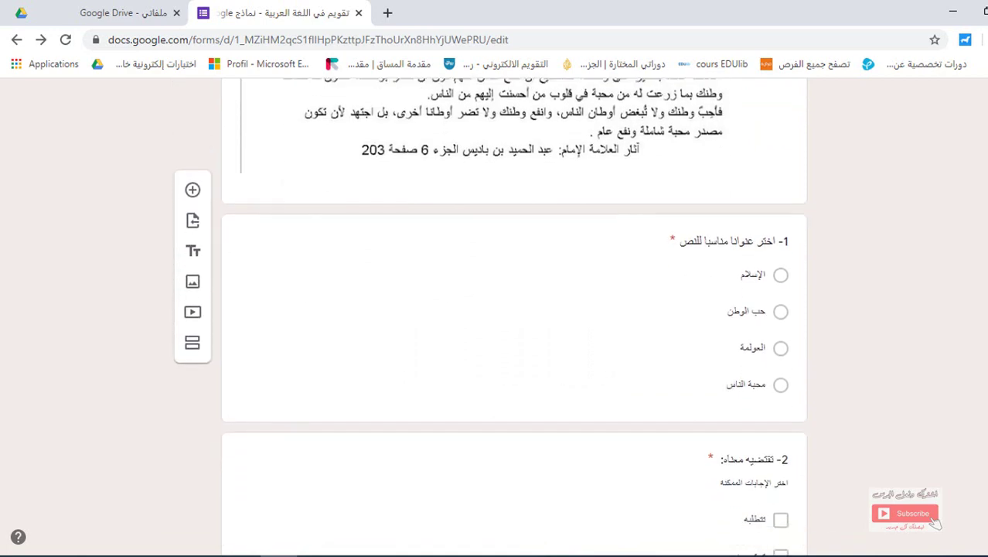
{"action": "scroll", "coordinate": [763, 209], "scroll_direction": "down", "scroll_amount": 1}
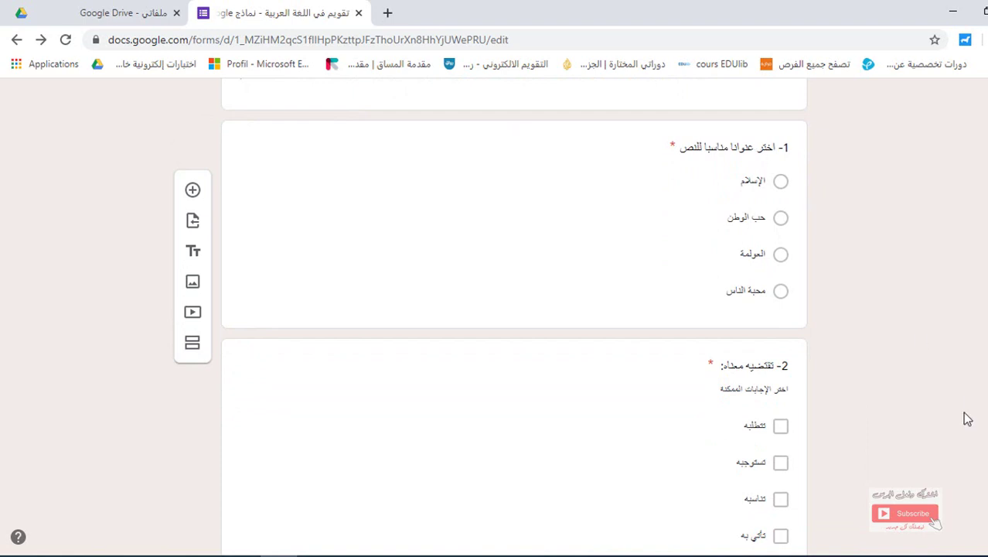
{"action": "scroll", "coordinate": [510, 309], "scroll_direction": "down", "scroll_amount": 6}
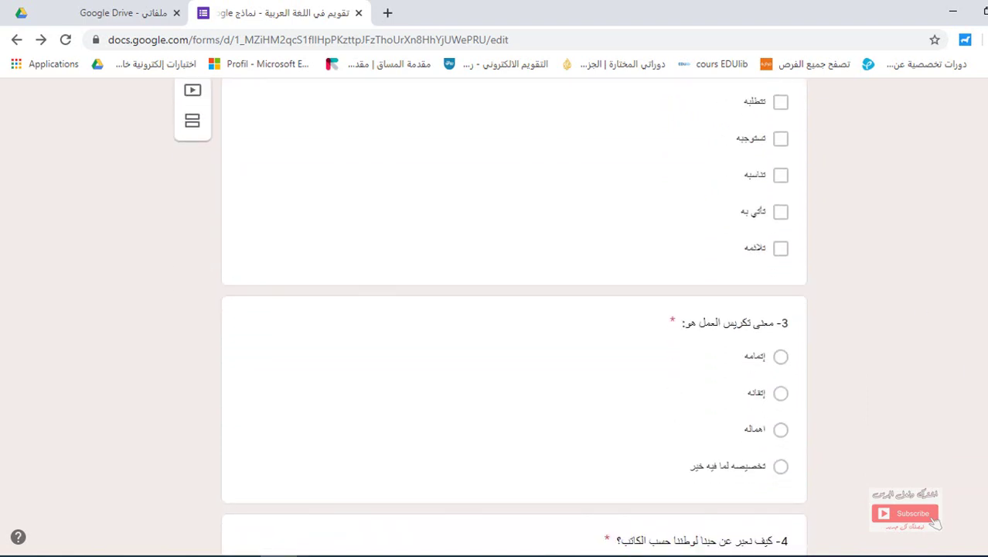
{"action": "scroll", "coordinate": [511, 309], "scroll_direction": "up", "scroll_amount": 10}
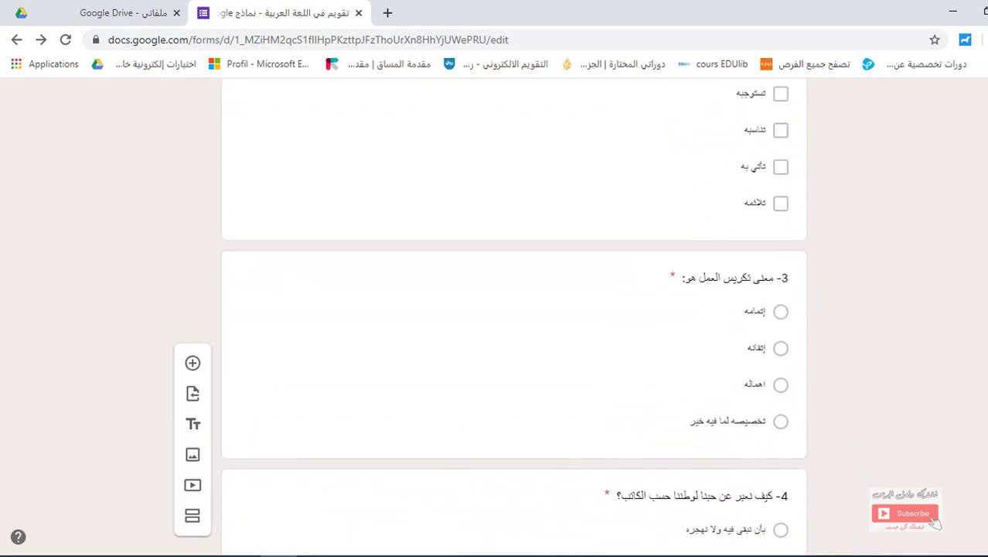
{"action": "scroll", "coordinate": [418, 170], "scroll_direction": "up", "scroll_amount": 3}
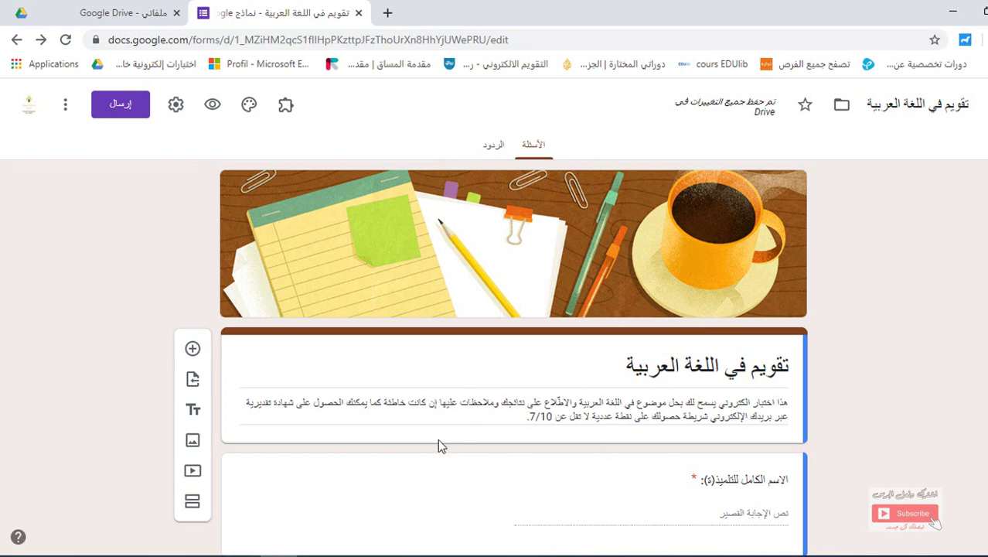
{"action": "left_click", "coordinate": [176, 111]}
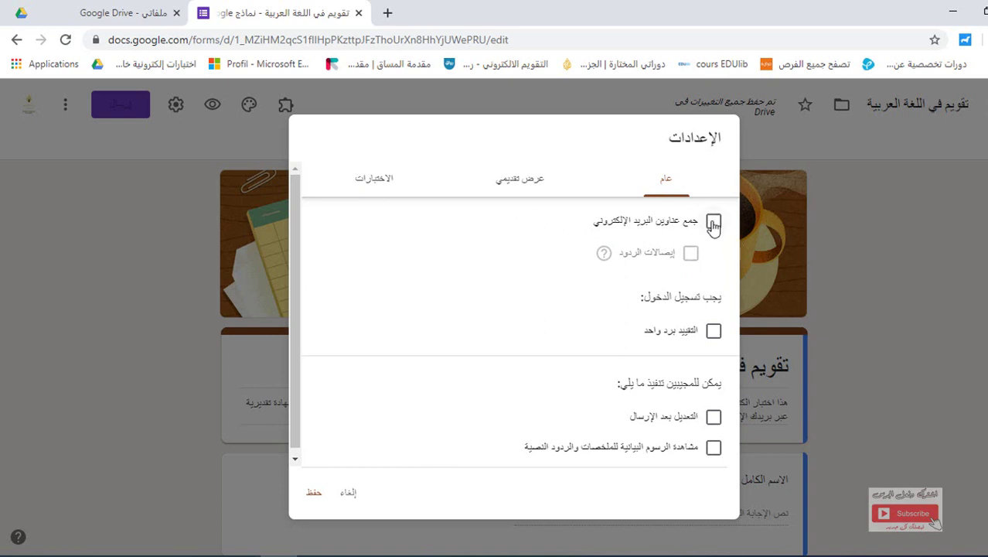
Enable 'Collect email addresses' and 'Limit to 1 response', then show the Presentation options
{"action": "left_click", "coordinate": [713, 222]}
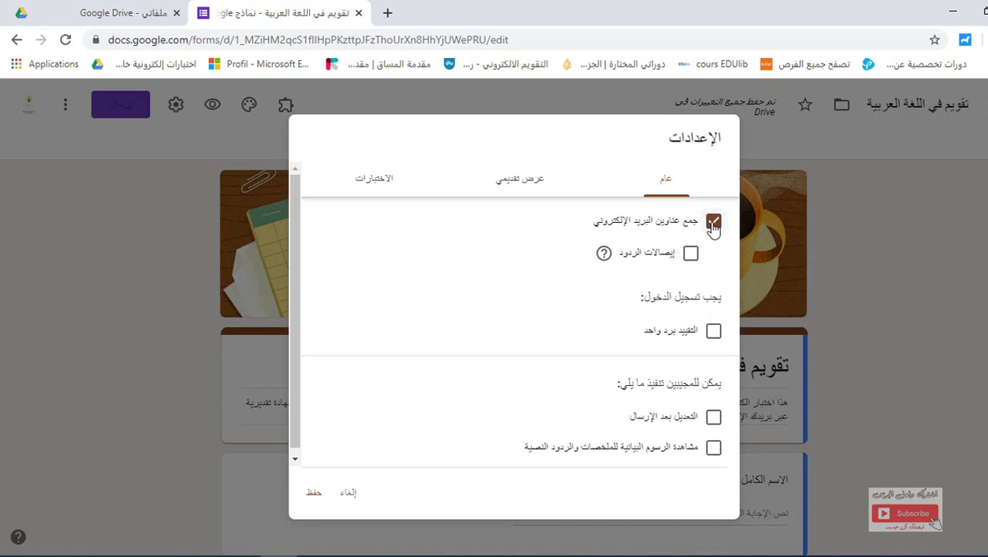
{"action": "left_click", "coordinate": [713, 223]}
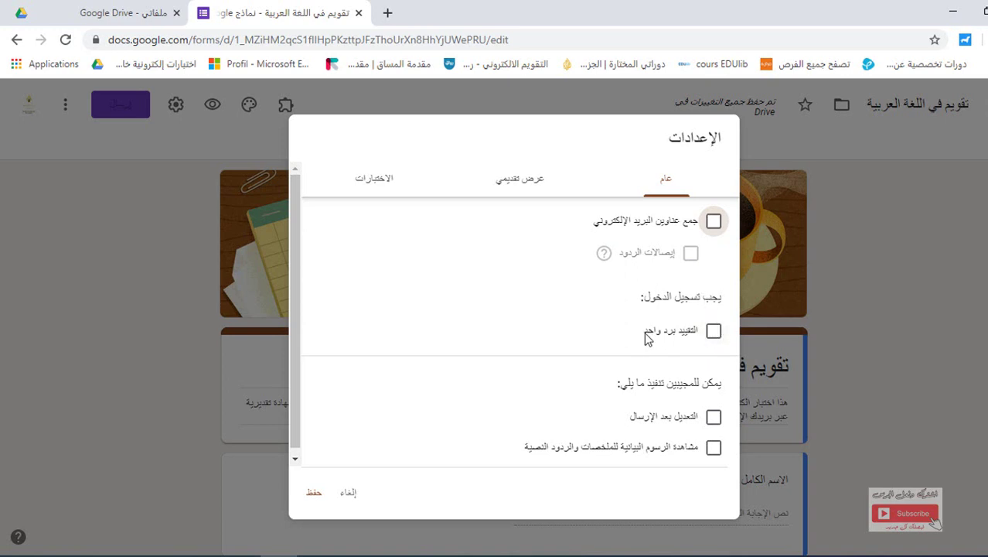
{"action": "left_click", "coordinate": [714, 331]}
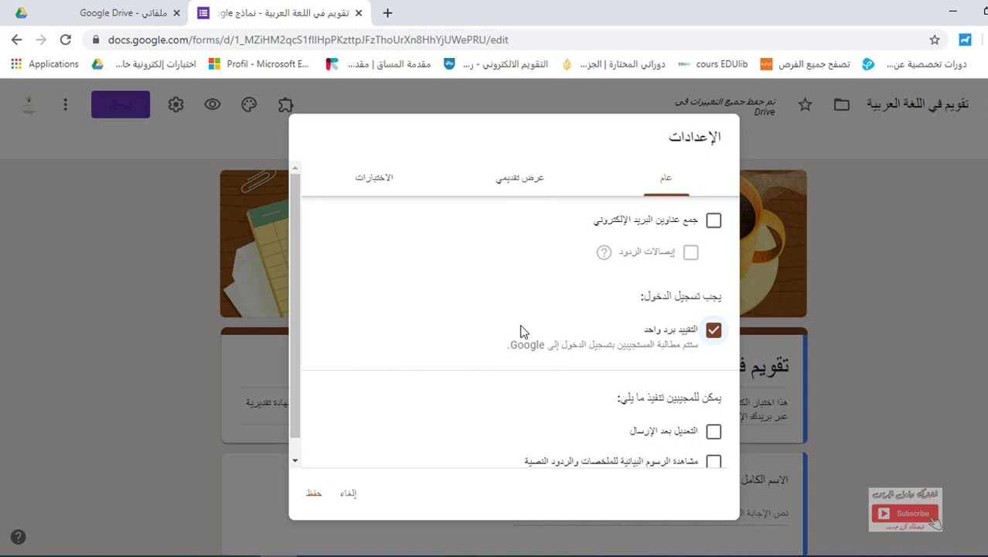
{"action": "left_click", "coordinate": [714, 333]}
{"action": "left_click", "coordinate": [713, 333]}
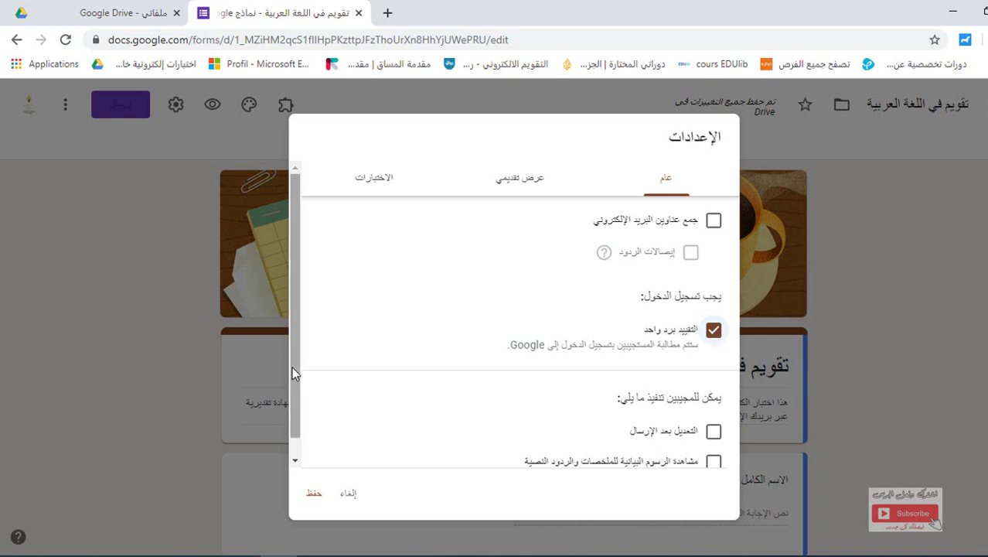
{"action": "scroll", "coordinate": [292, 366], "scroll_direction": "down", "scroll_amount": 1}
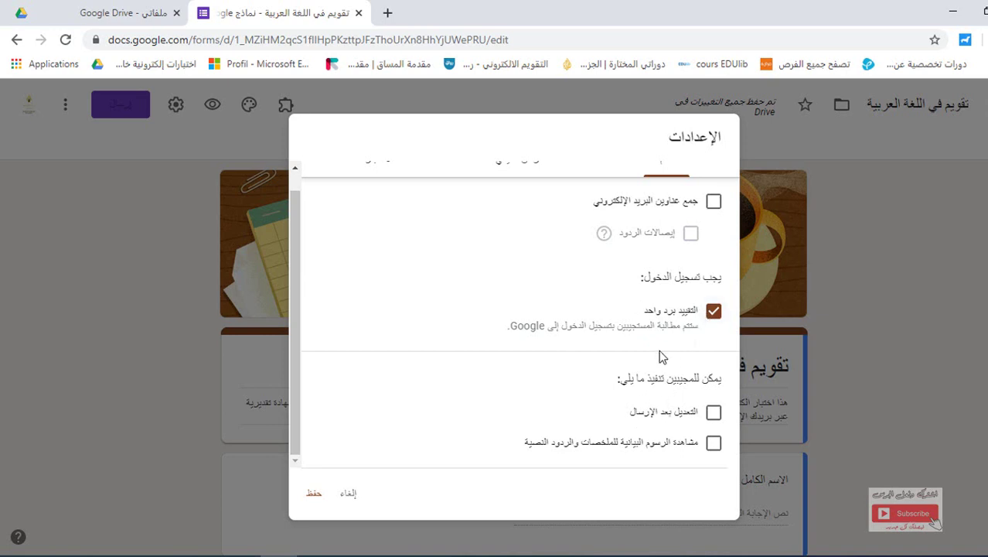
{"action": "scroll", "coordinate": [712, 313], "scroll_direction": "up", "scroll_amount": 1}
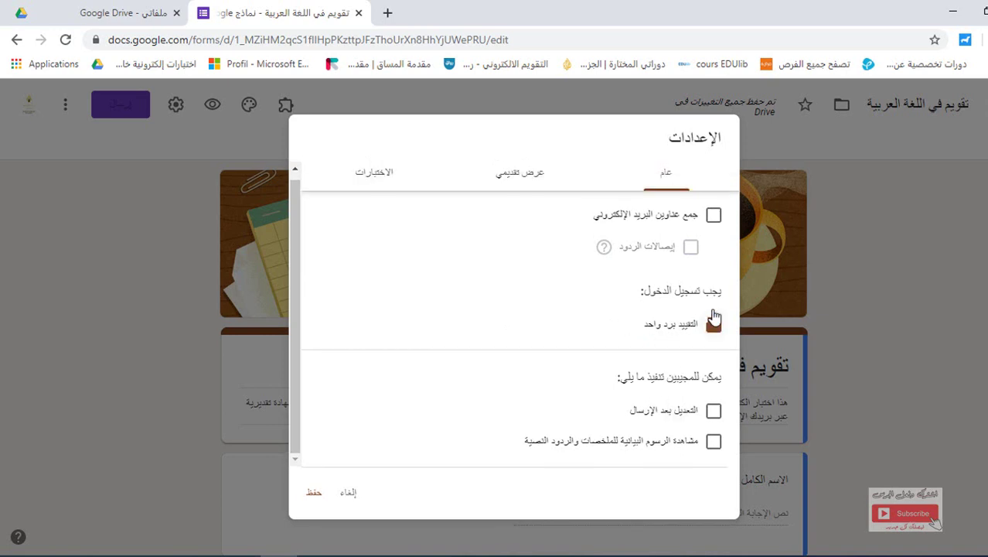
{"action": "left_click", "coordinate": [713, 324]}
{"action": "left_click", "coordinate": [712, 324]}
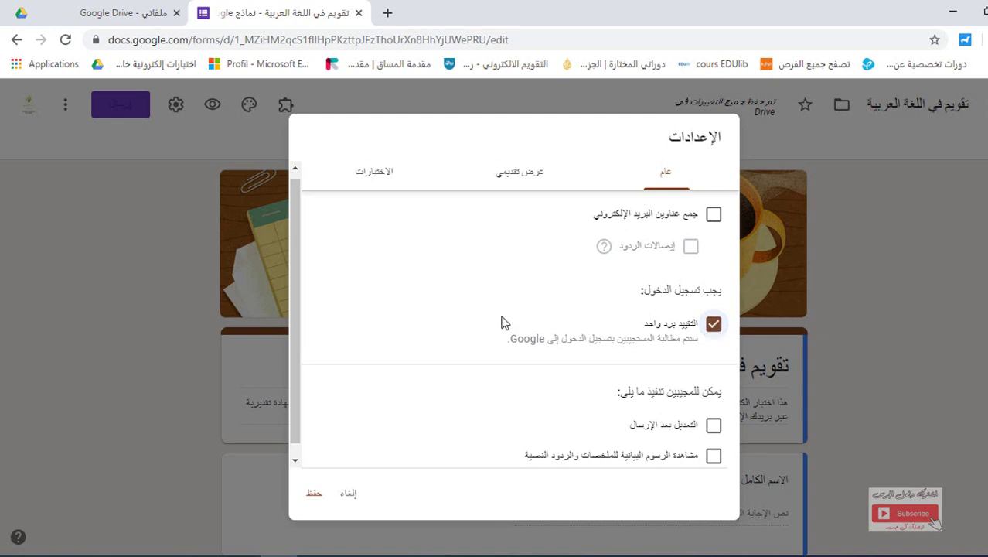
{"action": "left_click", "coordinate": [713, 216]}
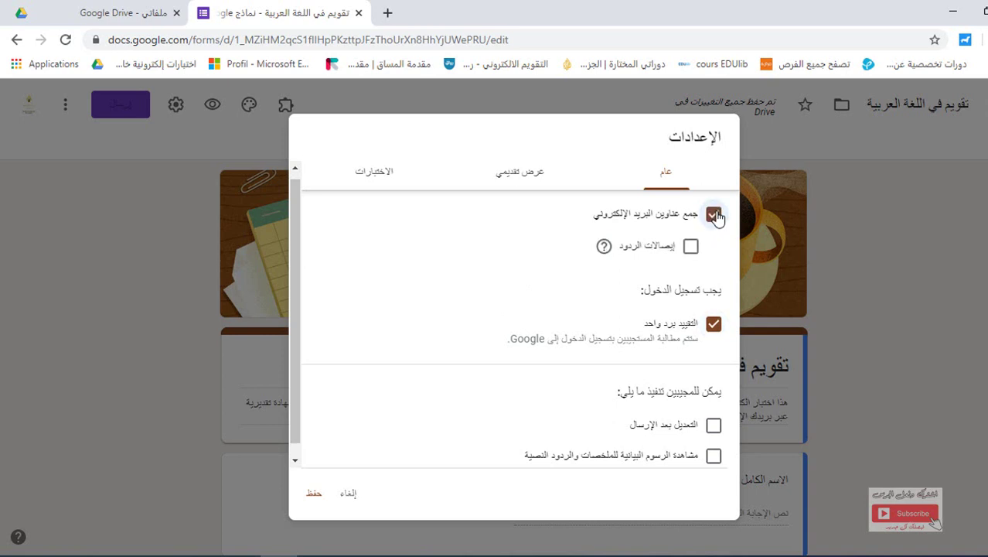
{"action": "left_click", "coordinate": [522, 178]}
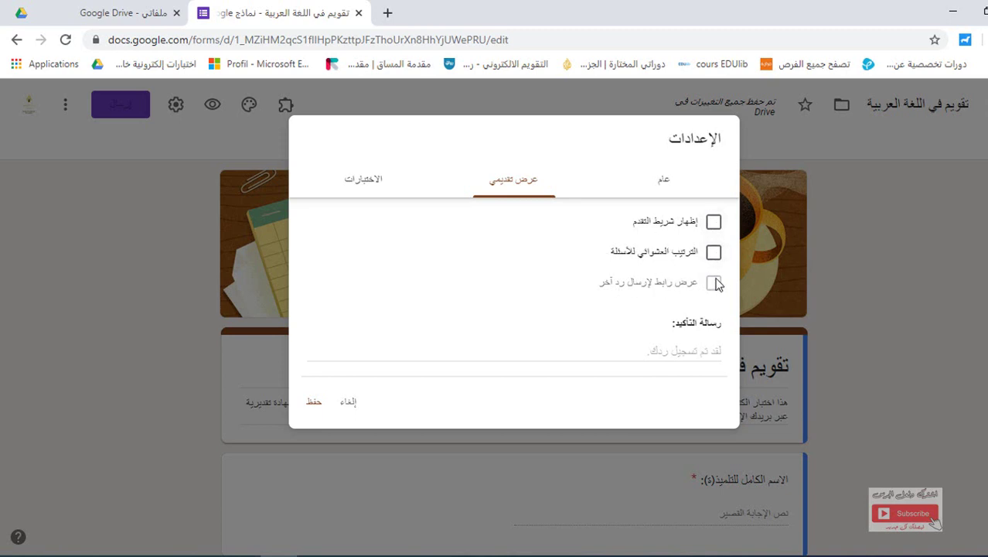
{"action": "left_click", "coordinate": [713, 255]}
{"action": "left_click", "coordinate": [714, 254]}
{"action": "left_click", "coordinate": [713, 254]}
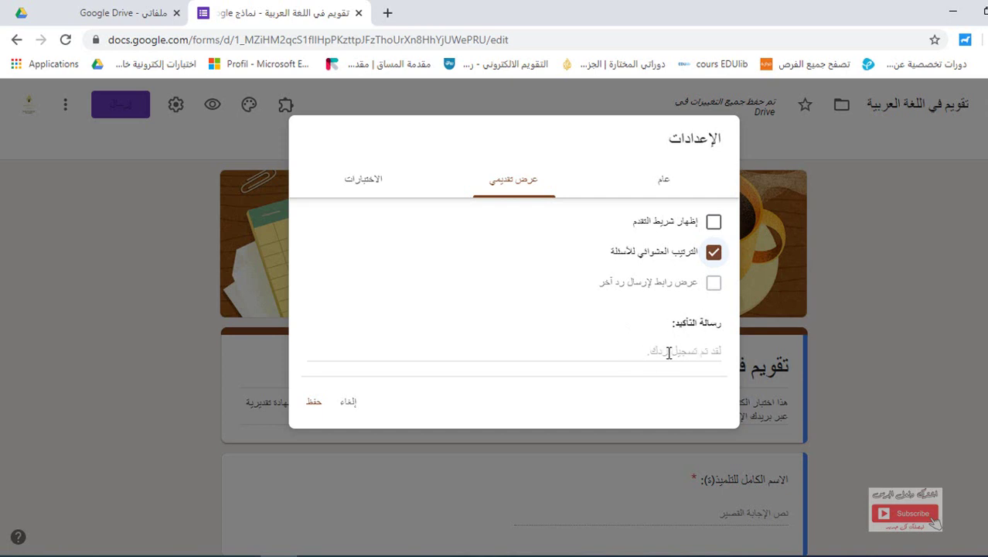
{"action": "left_click", "coordinate": [657, 354]}
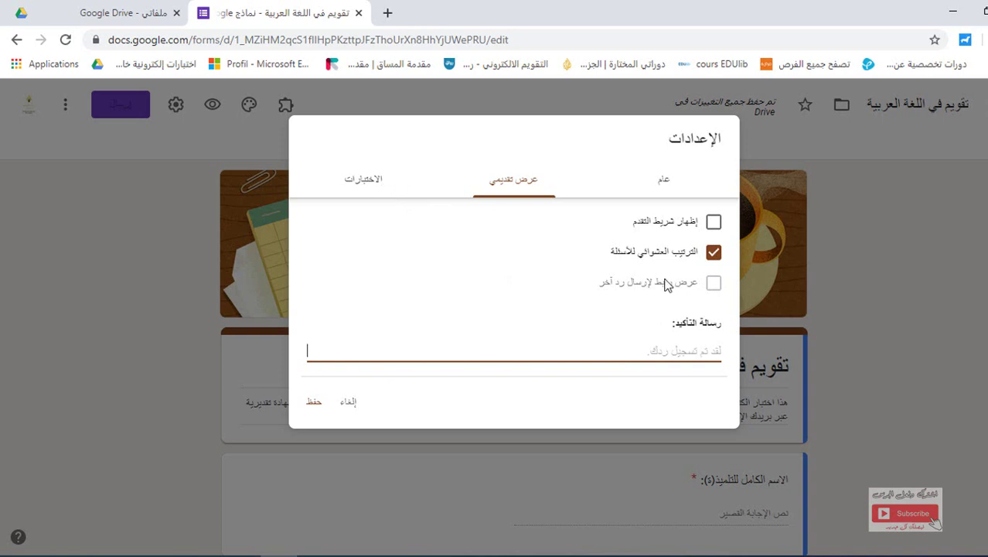
{"action": "left_click", "coordinate": [713, 255]}
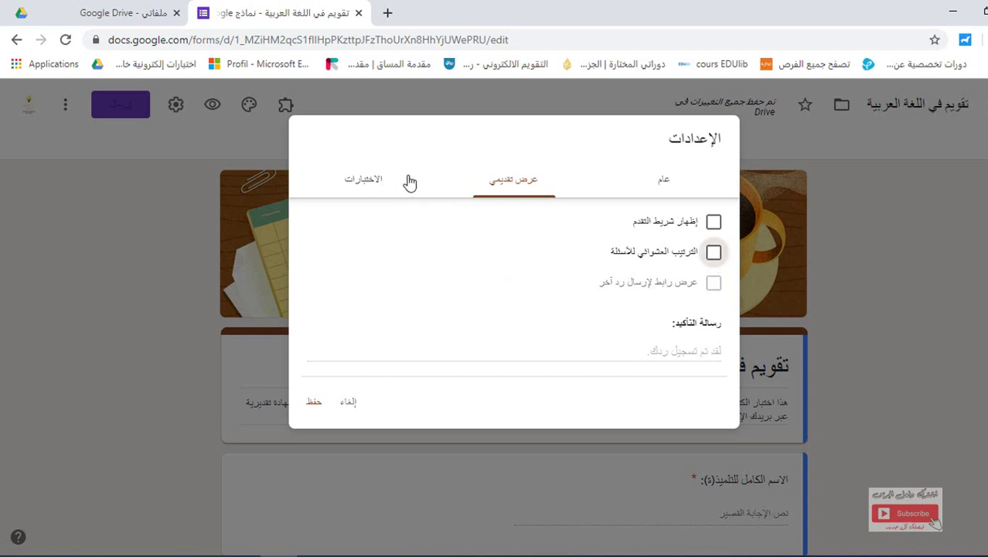
Turn on 'Make this a quiz' with grades released immediately after each submission, and save
{"action": "left_click", "coordinate": [364, 183]}
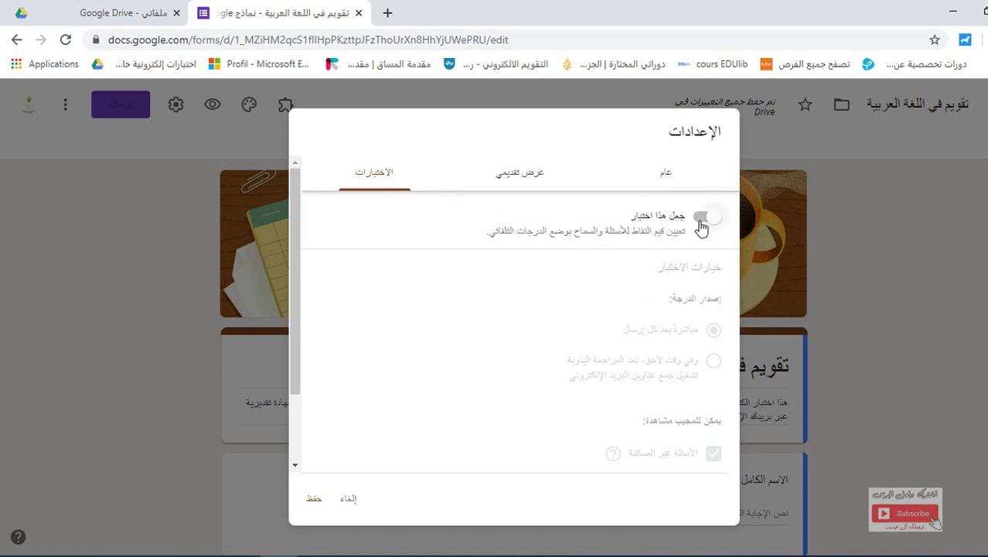
{"action": "left_click", "coordinate": [708, 219]}
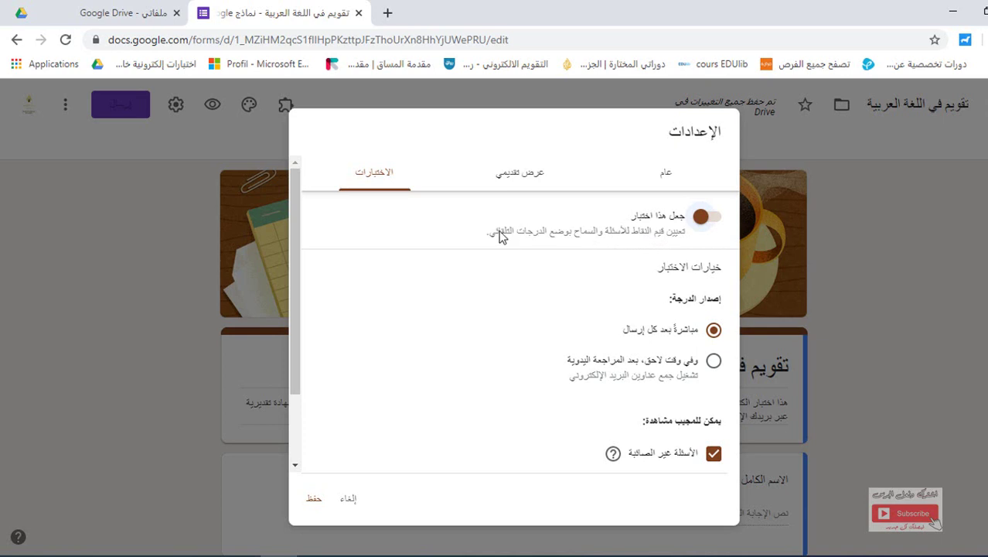
{"action": "left_click", "coordinate": [702, 217]}
{"action": "left_click", "coordinate": [703, 218]}
{"action": "left_click_drag", "start_coordinate": [300, 361], "coordinate": [296, 426]}
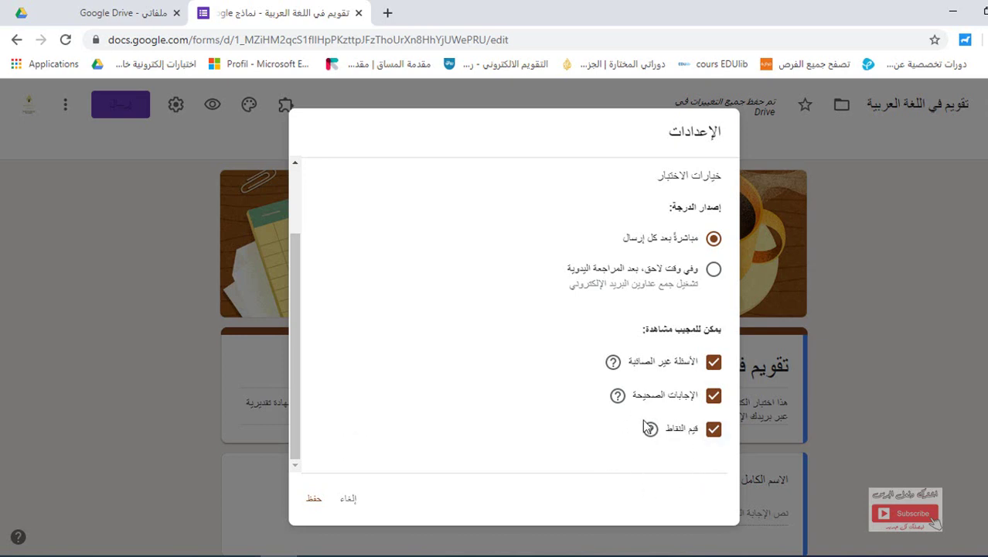
{"action": "left_click", "coordinate": [315, 500]}
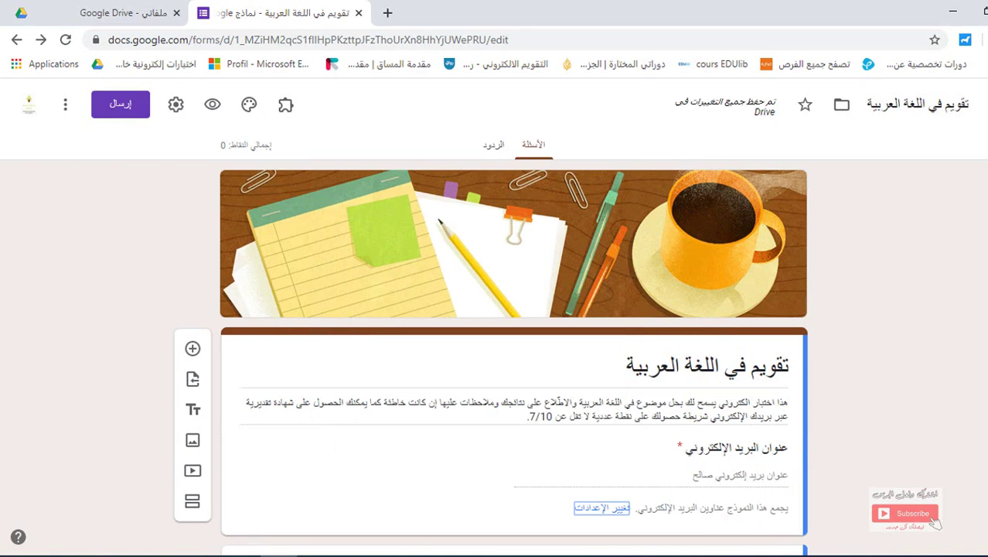
Scroll past the passage and open question 1 ('اختر عنوانا مناسبا للنص') for editing
{"action": "scroll", "coordinate": [513, 309], "scroll_direction": "down", "scroll_amount": 5}
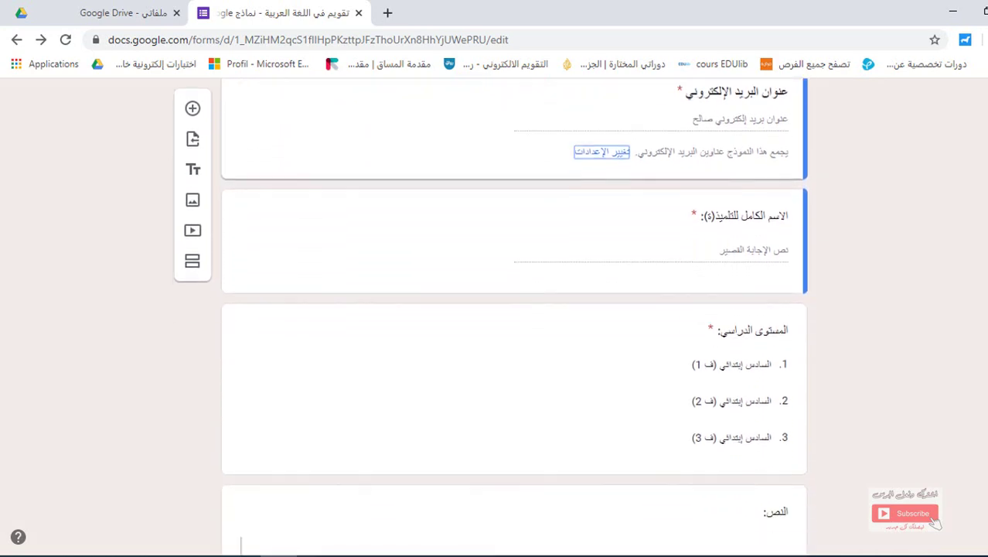
{"action": "scroll", "coordinate": [513, 317], "scroll_direction": "down", "scroll_amount": 6}
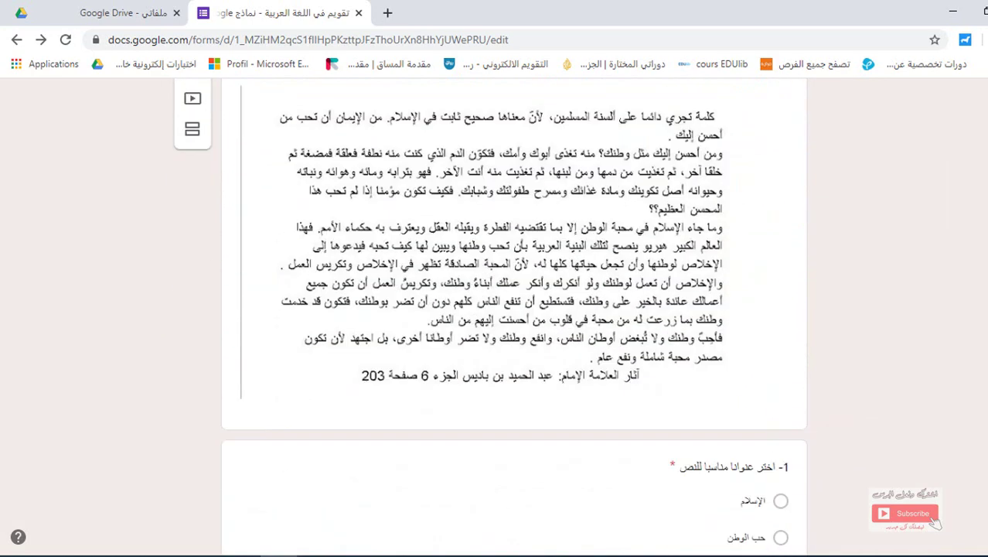
{"action": "scroll", "coordinate": [827, 298], "scroll_direction": "down", "scroll_amount": 4}
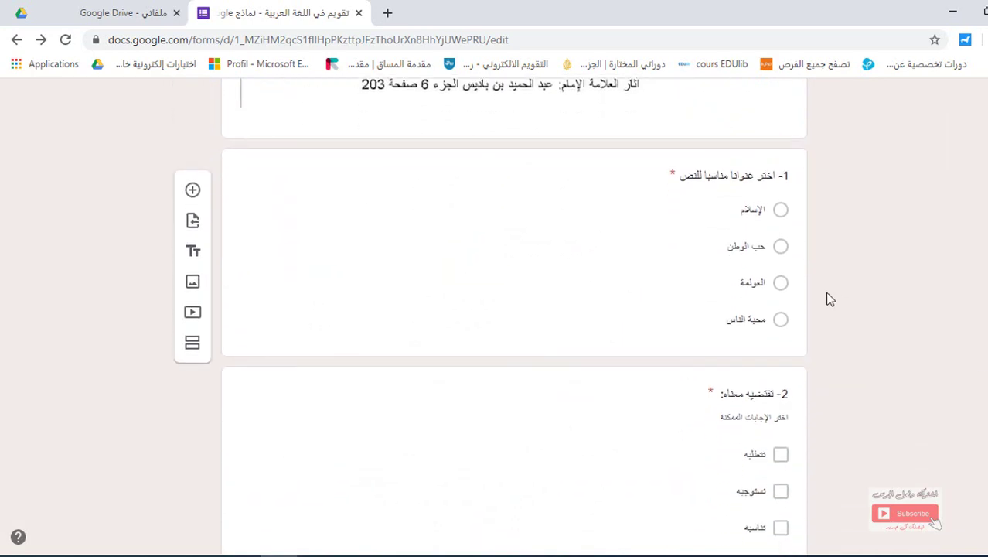
{"action": "left_click", "coordinate": [660, 270]}
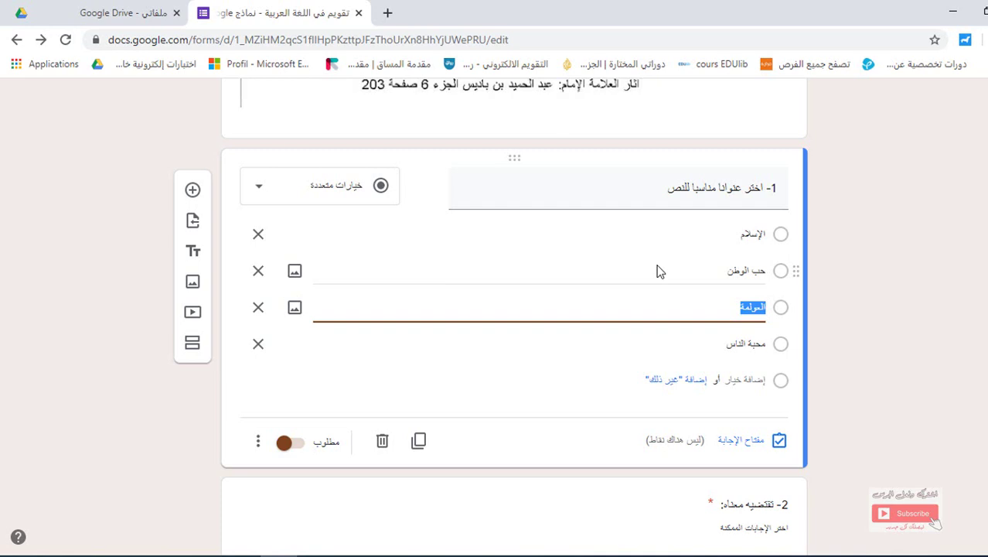
In question 1's answer key, mark حب الوطن correct and set it to 2 points
{"action": "left_click", "coordinate": [726, 447]}
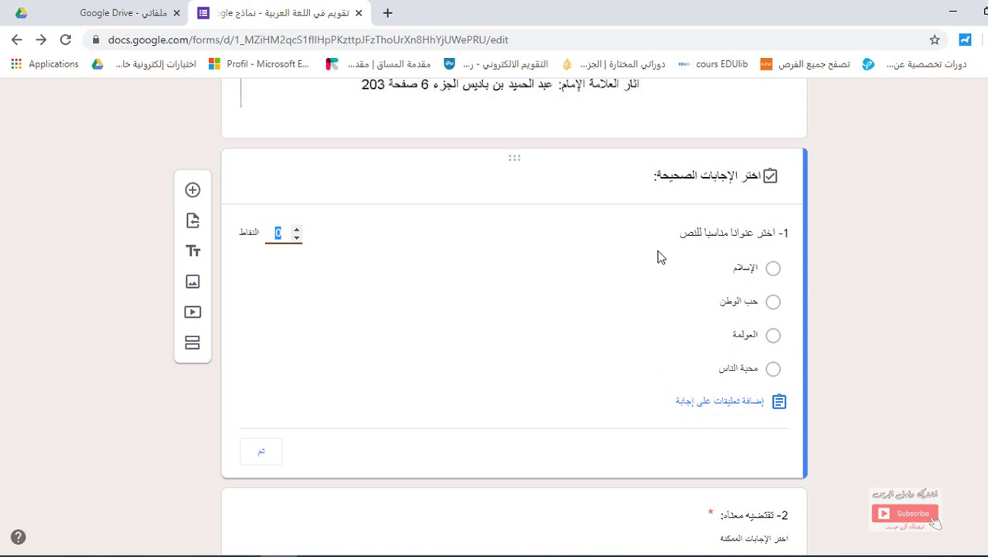
{"action": "left_click", "coordinate": [773, 303]}
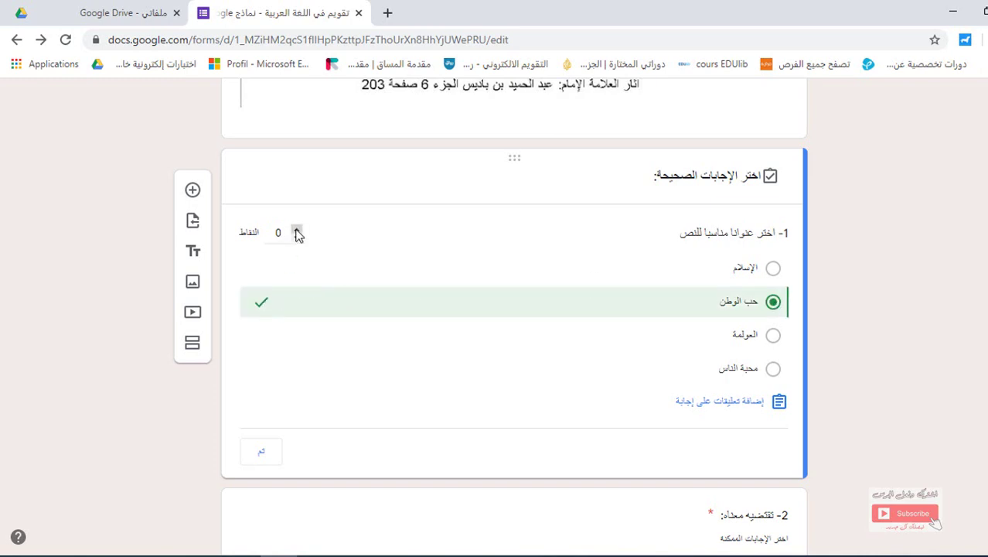
{"action": "left_click", "coordinate": [296, 231]}
{"action": "left_click", "coordinate": [297, 231]}
Start answer feedback, then select the line 'للأسف إجابة خاطئة' in the Word notes
{"action": "left_click", "coordinate": [736, 412]}
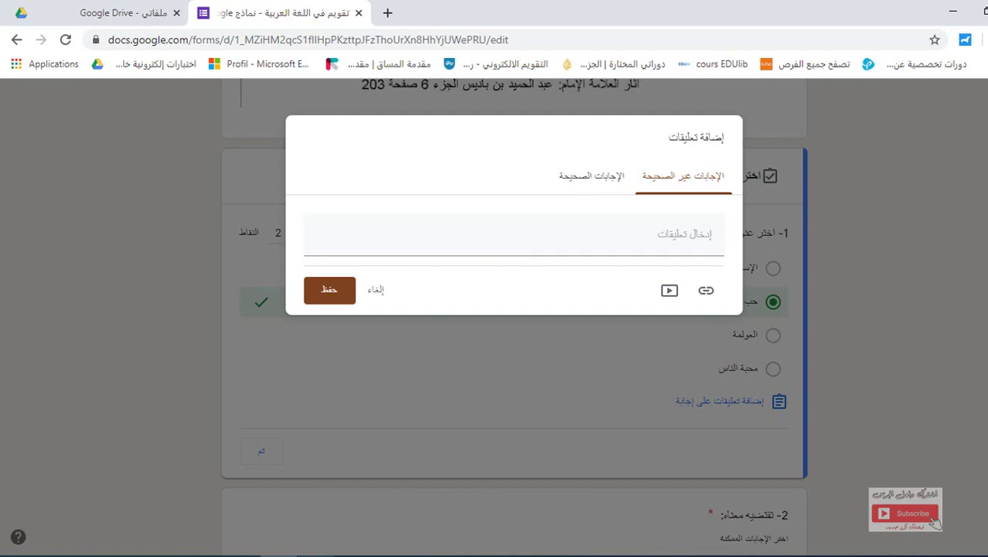
{"action": "key", "text": "alt+Tab"}
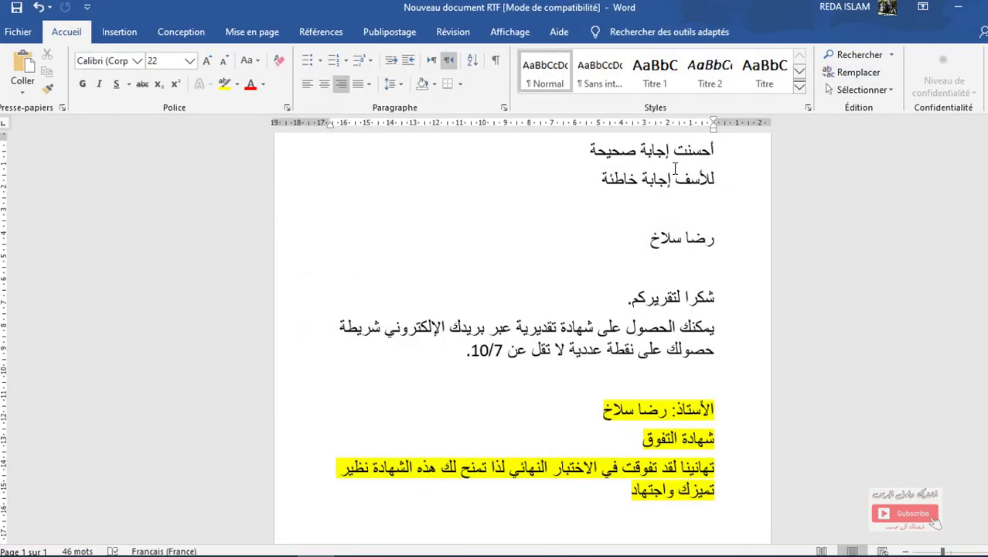
{"action": "left_click", "coordinate": [670, 178]}
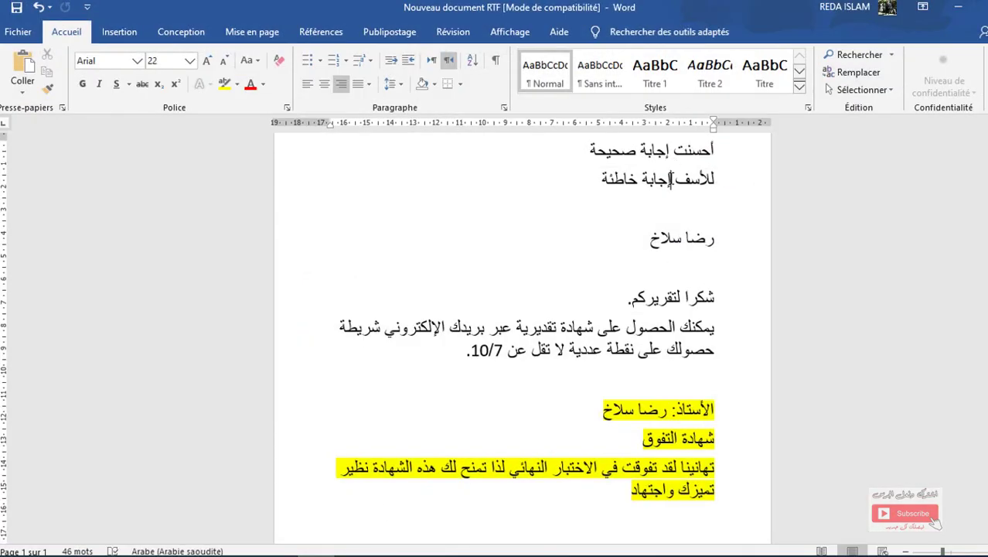
{"action": "triple_click", "coordinate": [670, 179]}
{"action": "key", "text": "ctrl+c"}
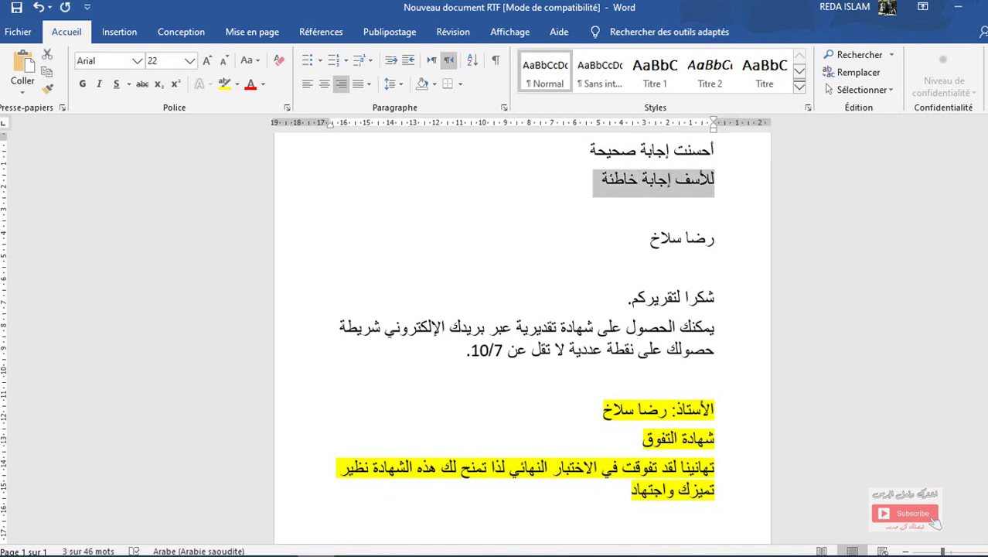
Paste 'للأسف إجابة خاطئة' as question 1's incorrect-answer feedback
{"action": "left_click", "coordinate": [293, 553]}
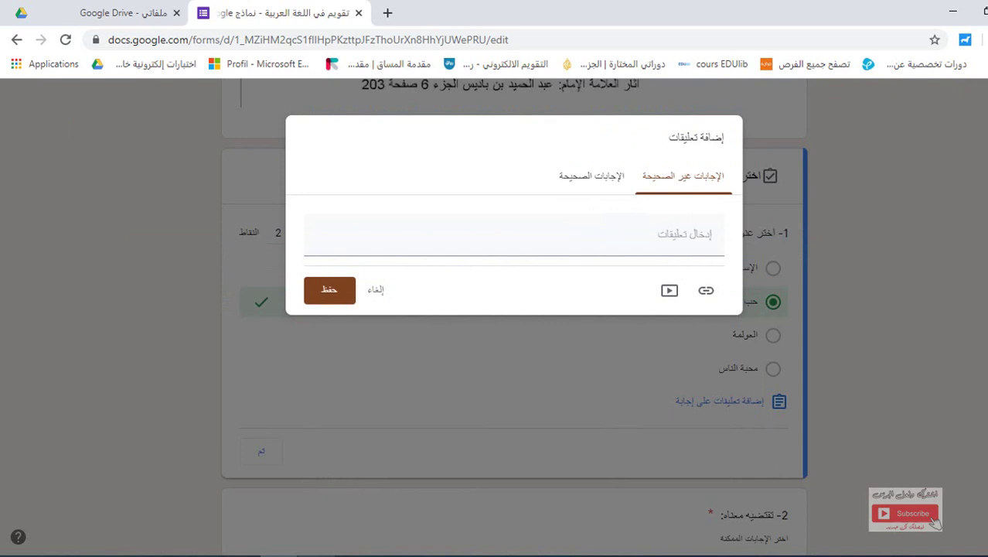
{"action": "left_click", "coordinate": [668, 233]}
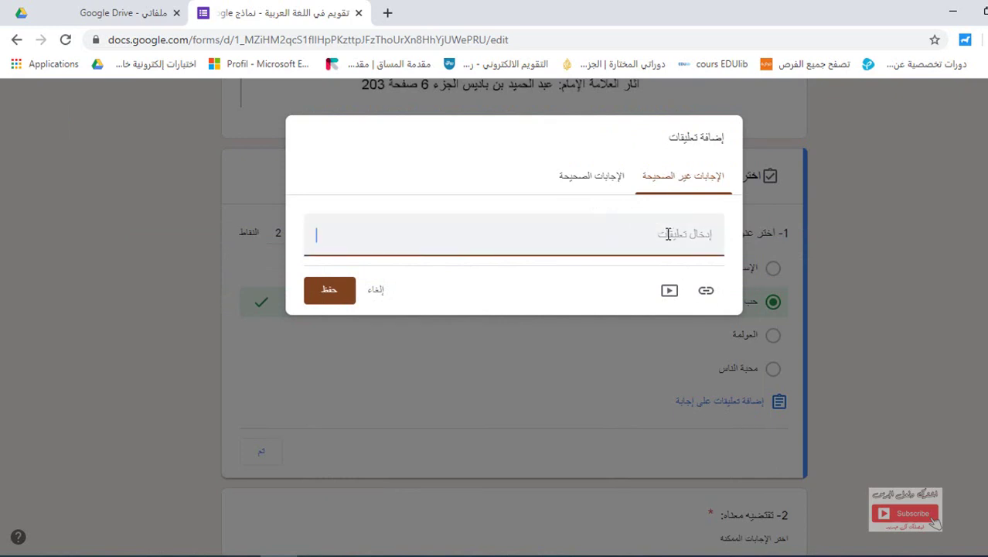
{"action": "key", "text": "ctrl+v"}
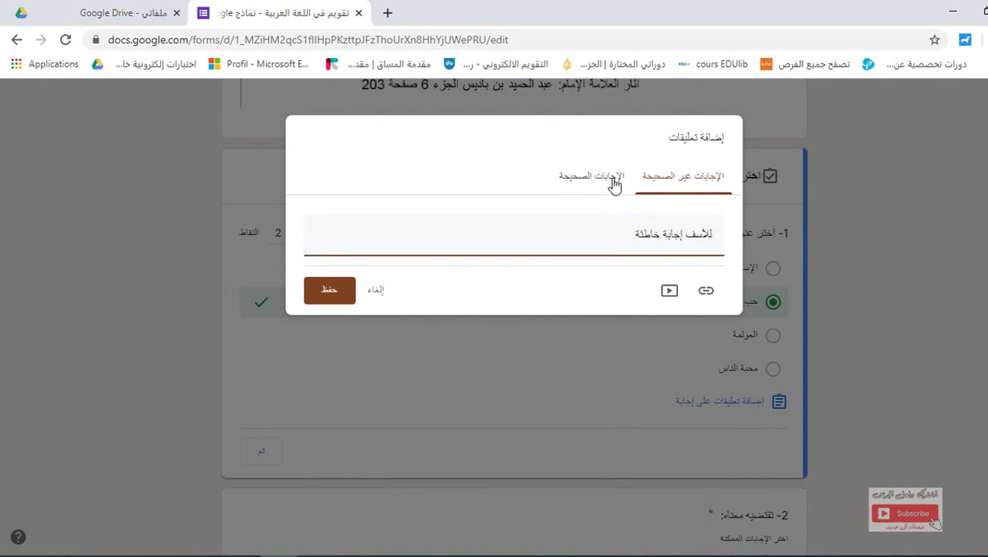
Copy 'أحسنت إجابة صحيحة' from Word into the correct-answer feedback
{"action": "left_click", "coordinate": [605, 178]}
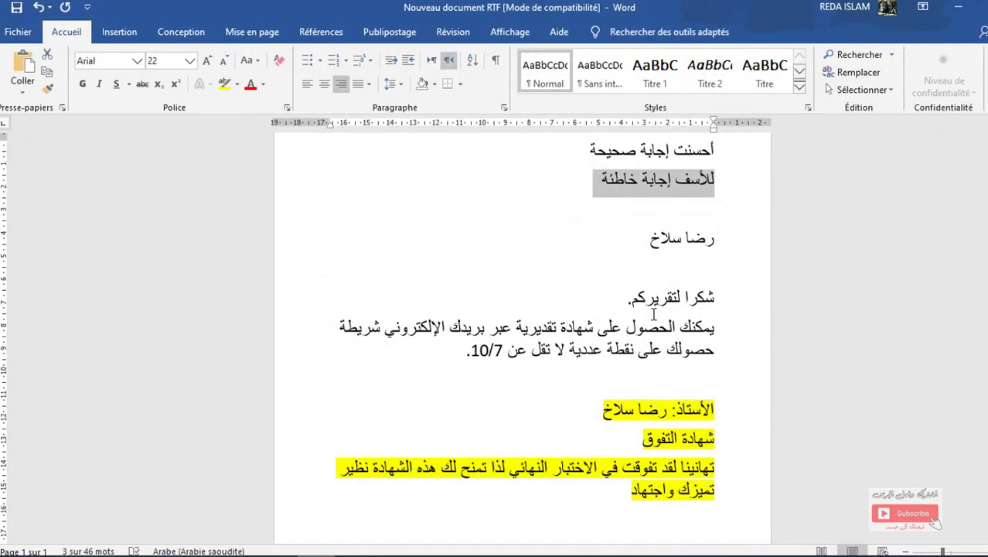
{"action": "triple_click", "coordinate": [670, 149]}
{"action": "key", "text": "ctrl+c"}
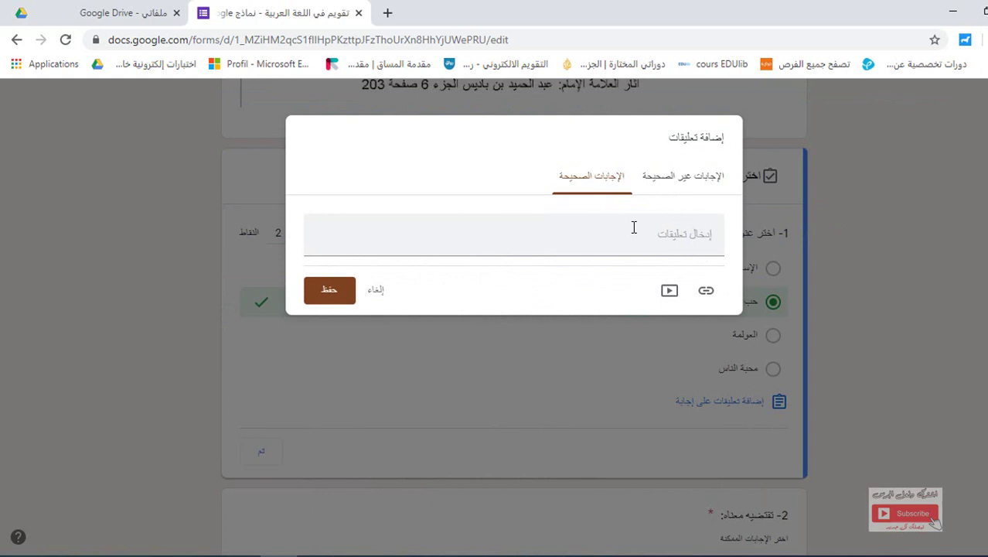
{"action": "left_click", "coordinate": [634, 227]}
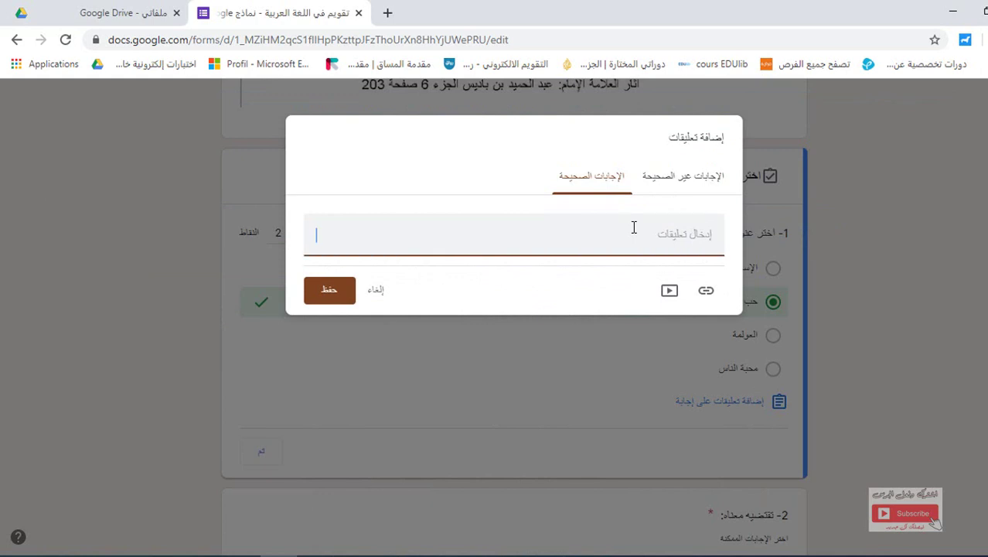
{"action": "key", "text": "ctrl+v"}
Save question 1's feedback and close its answer key, leaving it worth 2 points
{"action": "left_click", "coordinate": [330, 293]}
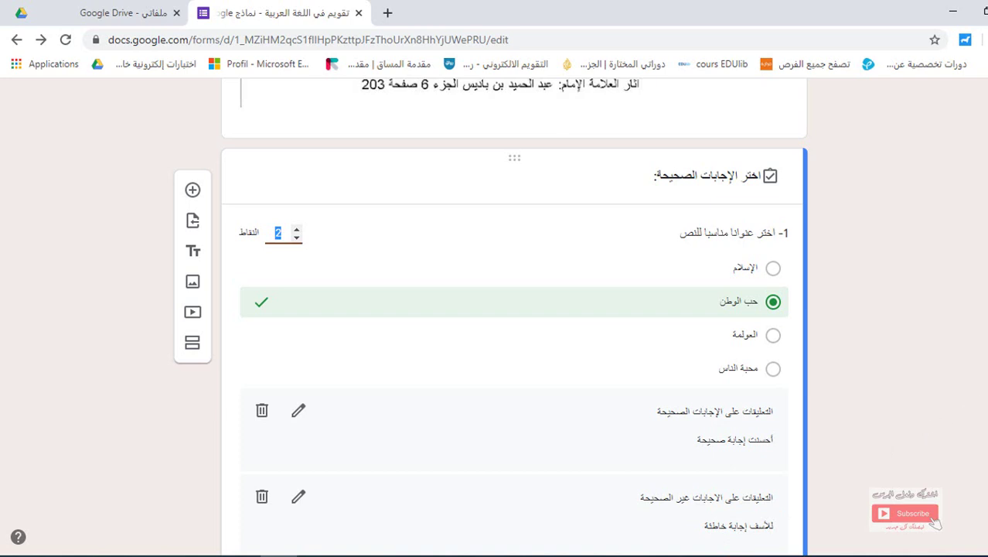
{"action": "scroll", "coordinate": [514, 310], "scroll_direction": "down", "scroll_amount": 1}
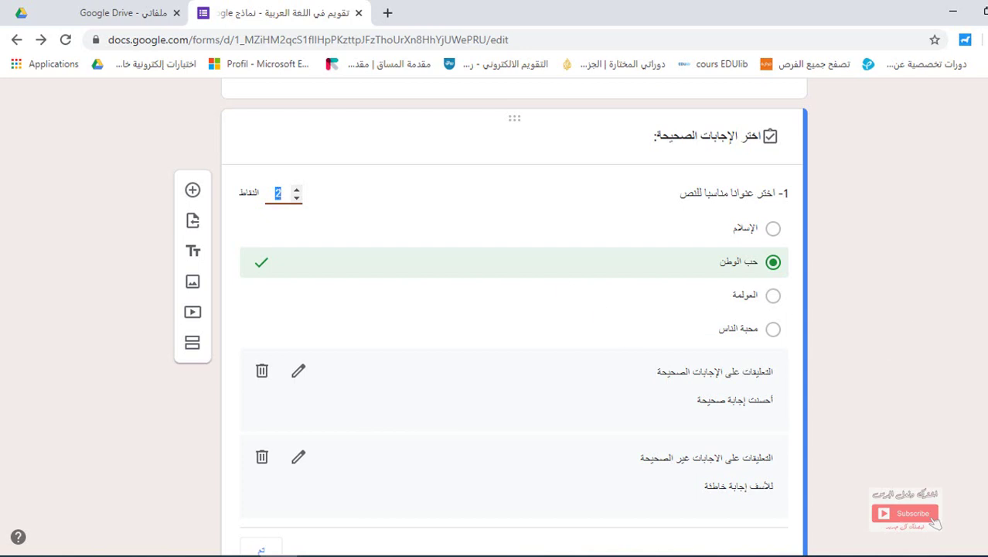
{"action": "scroll", "coordinate": [476, 328], "scroll_direction": "down", "scroll_amount": 3}
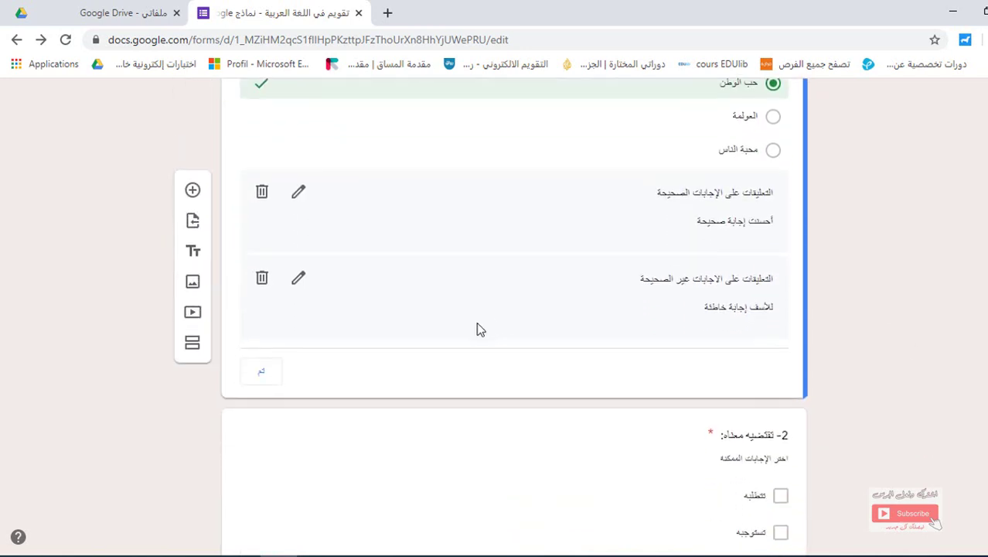
{"action": "left_click", "coordinate": [265, 374]}
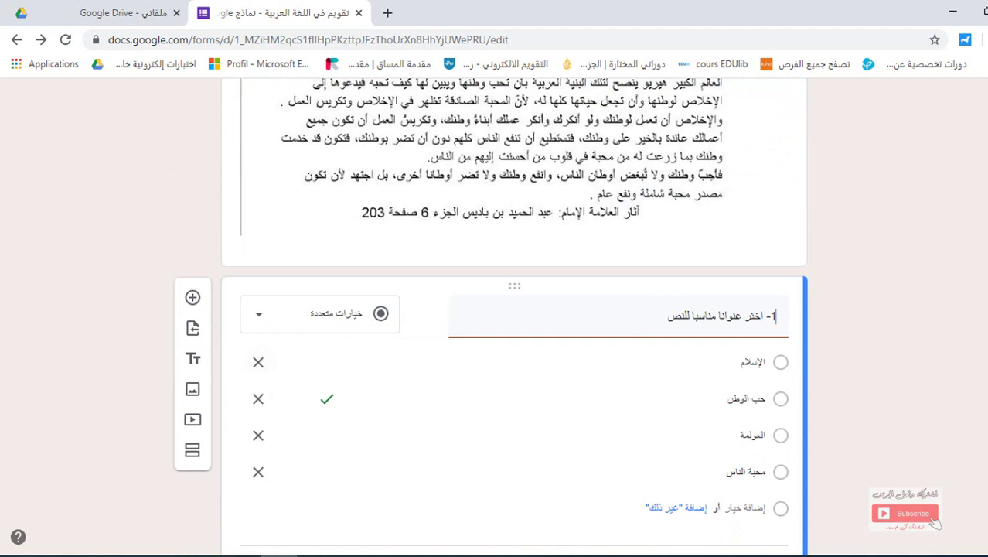
{"action": "scroll", "coordinate": [490, 315], "scroll_direction": "down", "scroll_amount": 6}
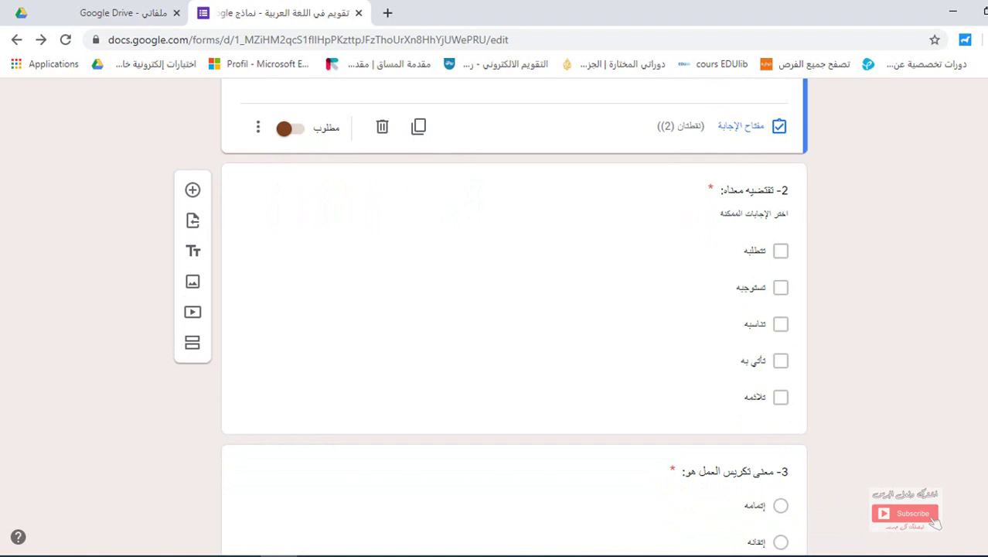
In question 2's answer key, mark تتطلبه and تستوجبه as correct answers
{"action": "left_click", "coordinate": [657, 278]}
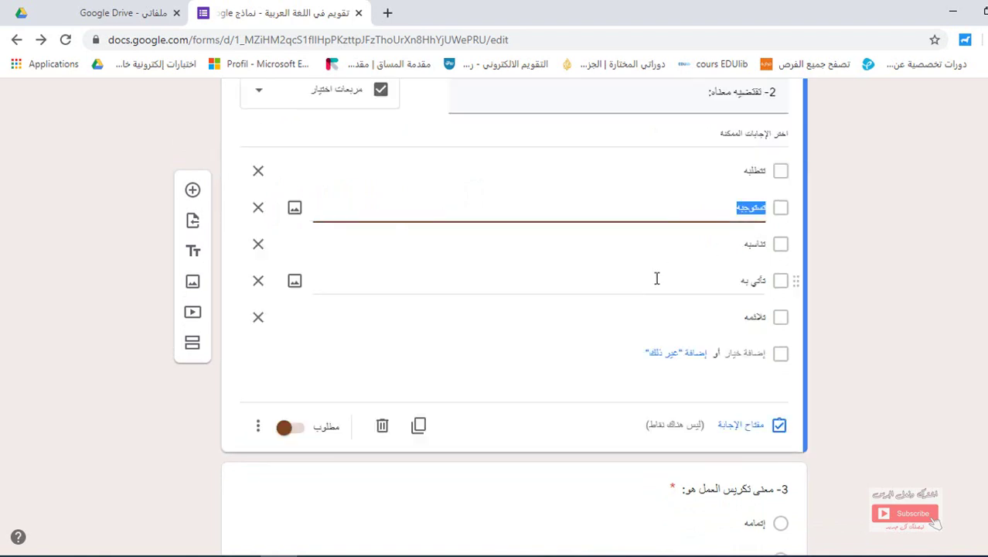
{"action": "left_click", "coordinate": [741, 425]}
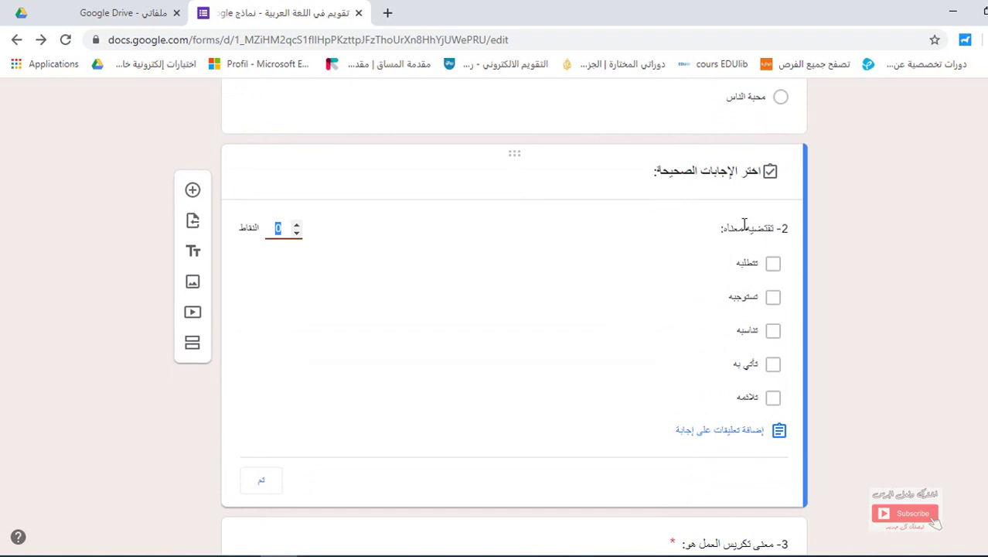
{"action": "left_click", "coordinate": [773, 266]}
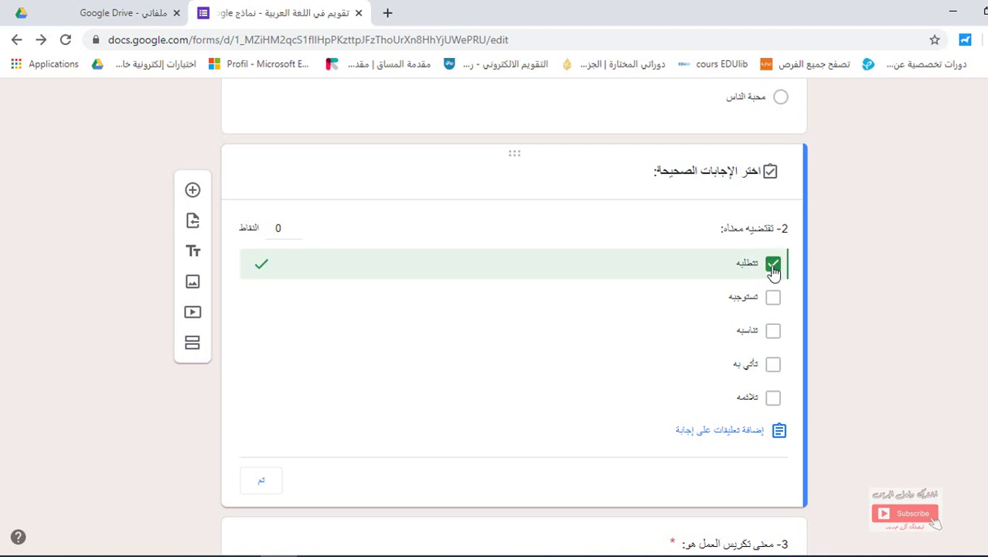
{"action": "left_click", "coordinate": [772, 300]}
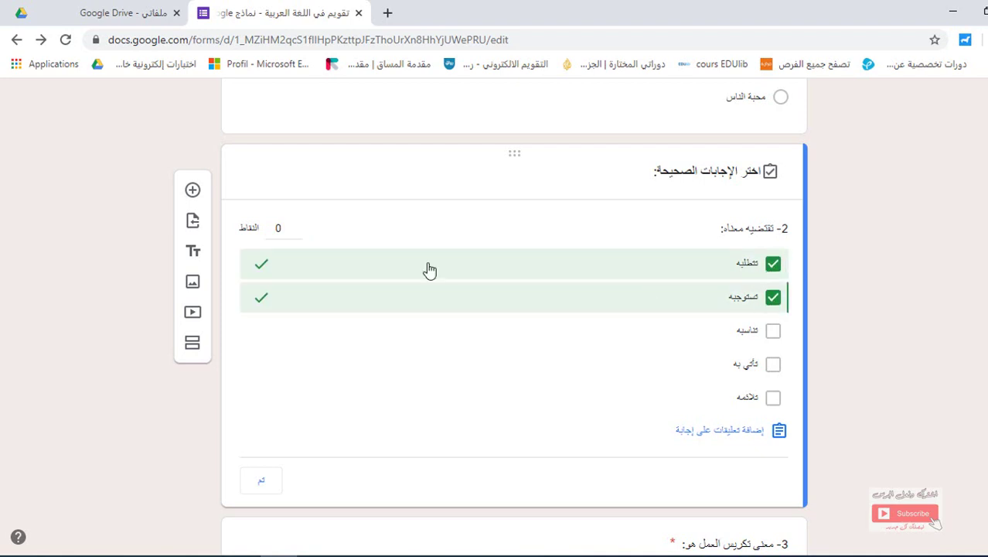
Make question 2 worth 4 points and start adding its answer feedback
{"action": "left_click", "coordinate": [296, 228]}
{"action": "left_click", "coordinate": [296, 228]}
{"action": "left_click", "coordinate": [297, 228]}
{"action": "left_click", "coordinate": [297, 228]}
{"action": "left_click", "coordinate": [727, 431]}
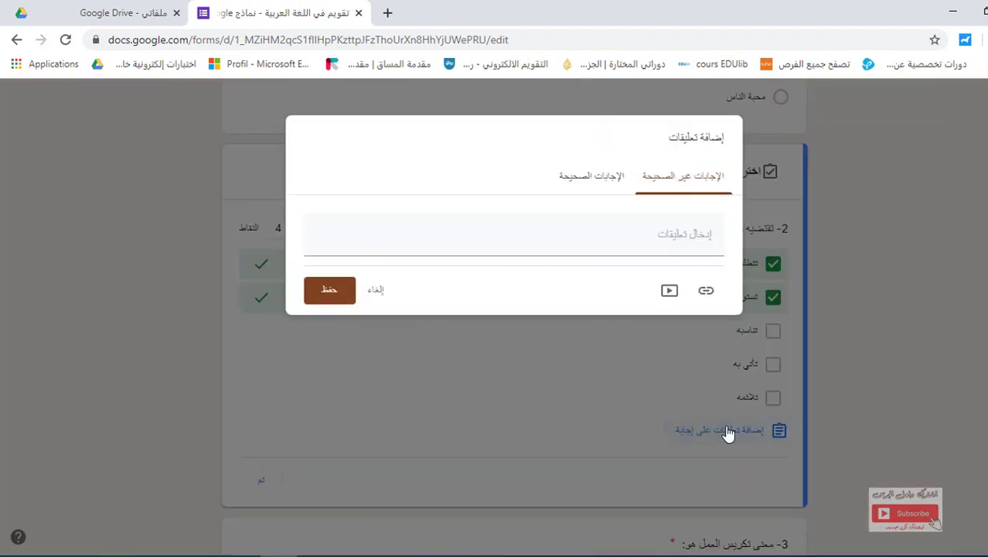
Save question 2's feedback without any text and close its answer key
{"action": "left_click", "coordinate": [681, 242]}
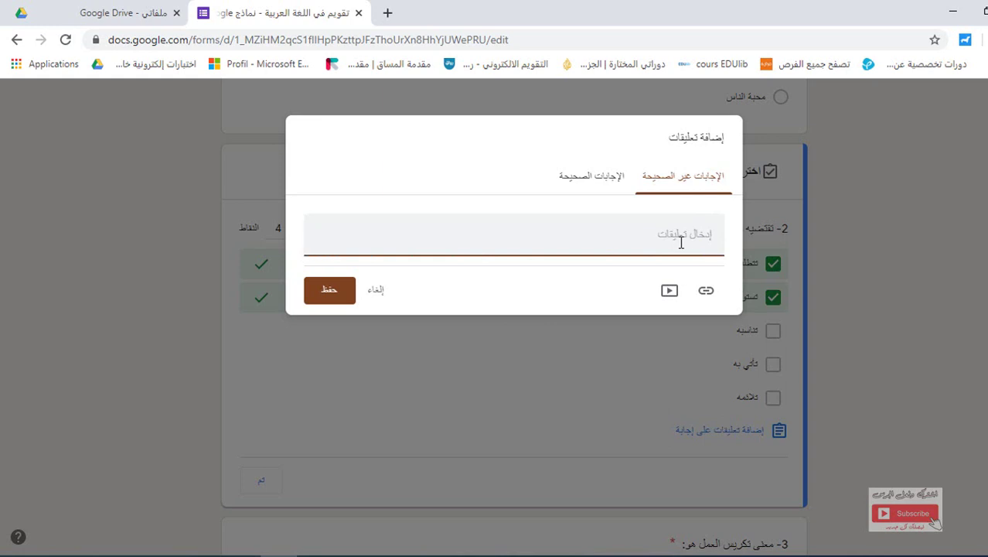
{"action": "left_click", "coordinate": [605, 177]}
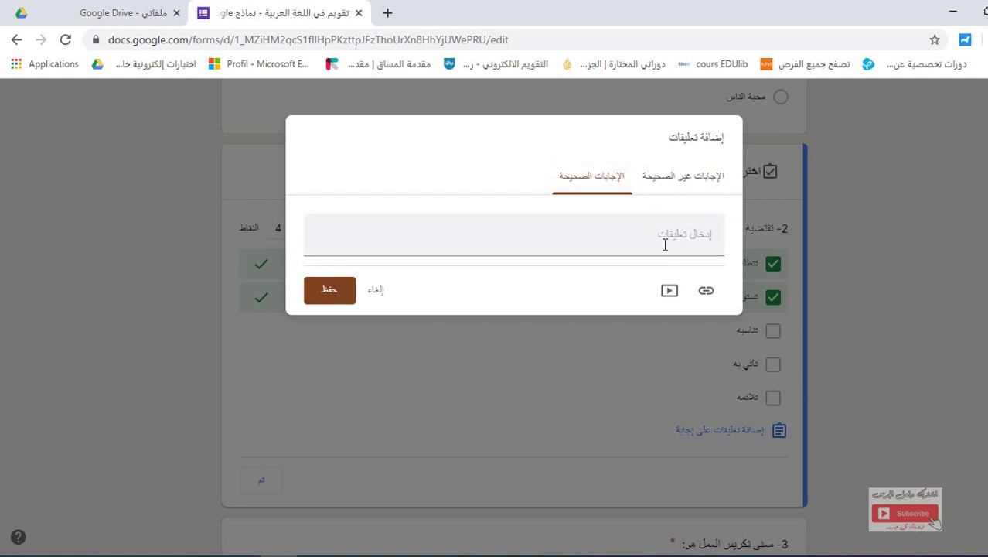
{"action": "left_click", "coordinate": [331, 293]}
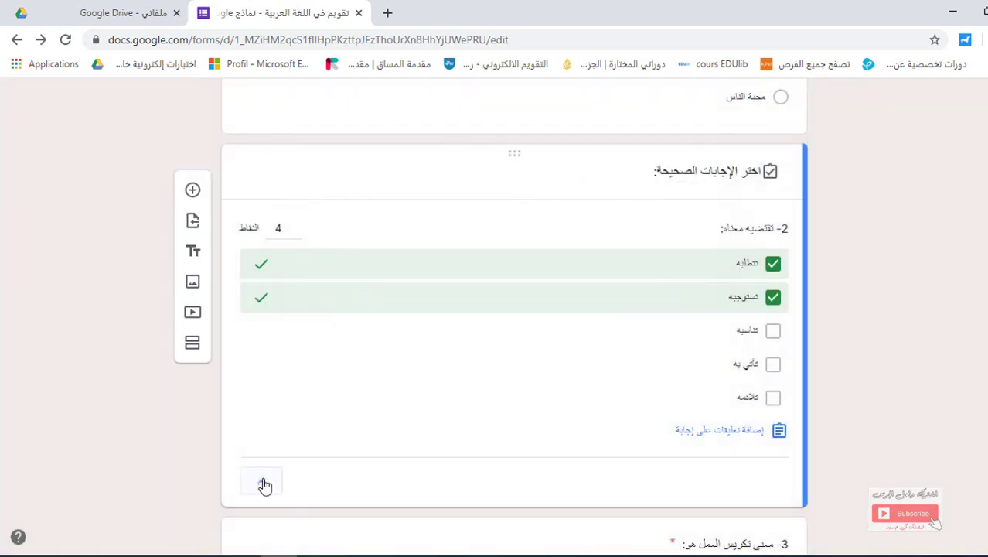
{"action": "left_click", "coordinate": [262, 484]}
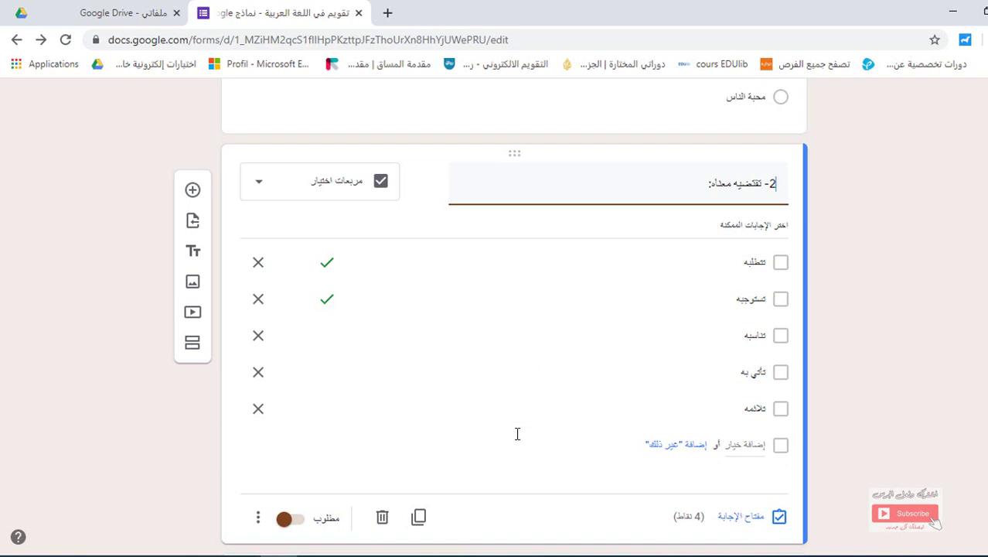
Add a response validation rule to question 2: select at most 2 choices
{"action": "left_click", "coordinate": [258, 520]}
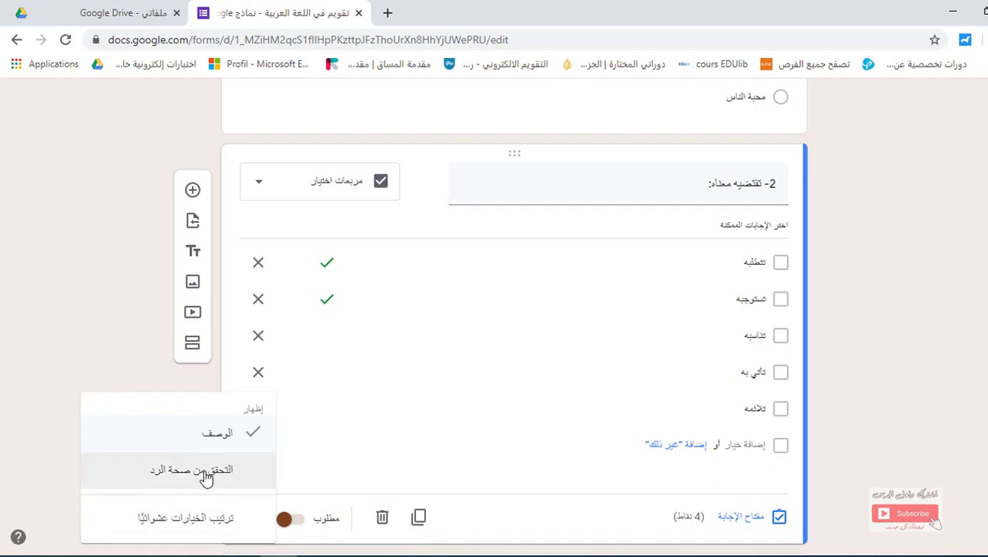
{"action": "left_click", "coordinate": [207, 471]}
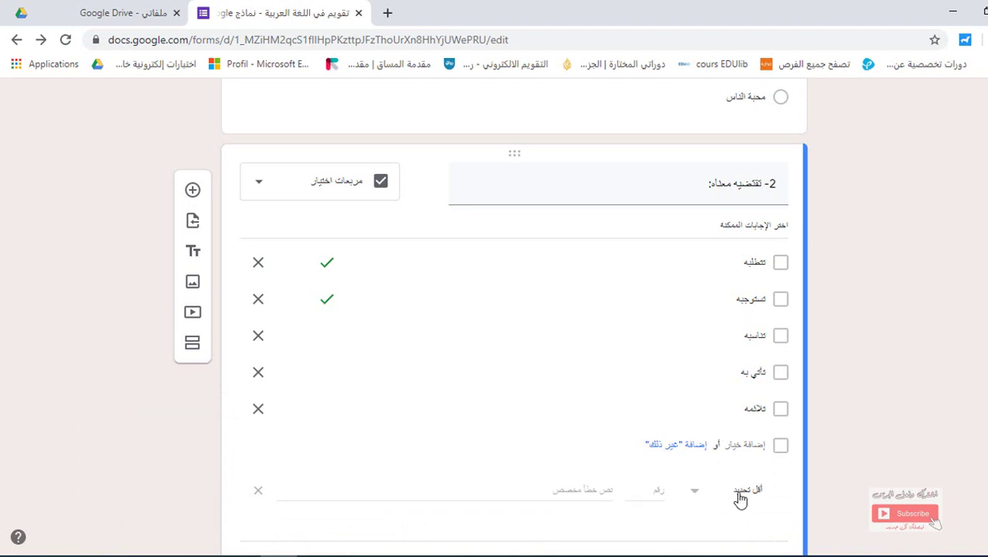
{"action": "scroll", "coordinate": [514, 317], "scroll_direction": "down", "scroll_amount": 2}
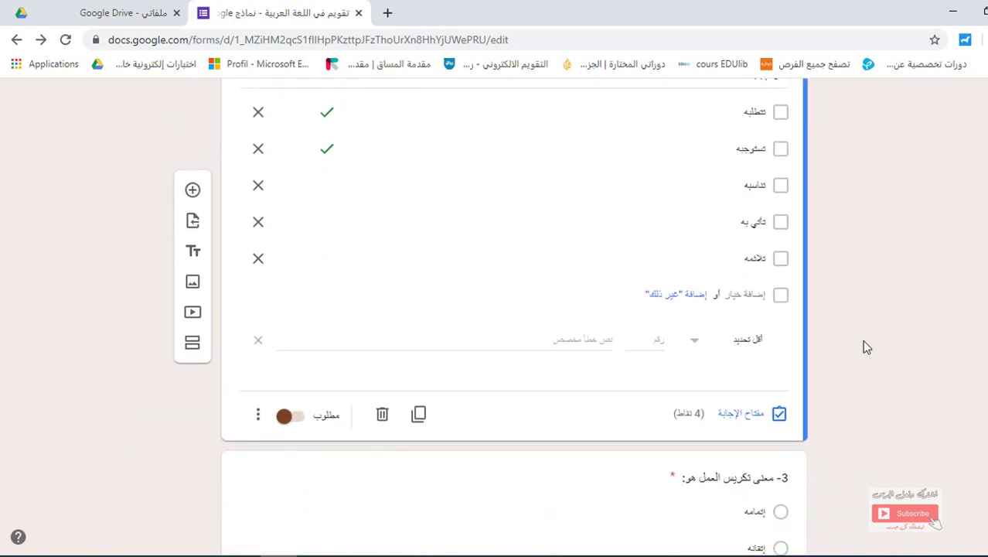
{"action": "left_click", "coordinate": [696, 345]}
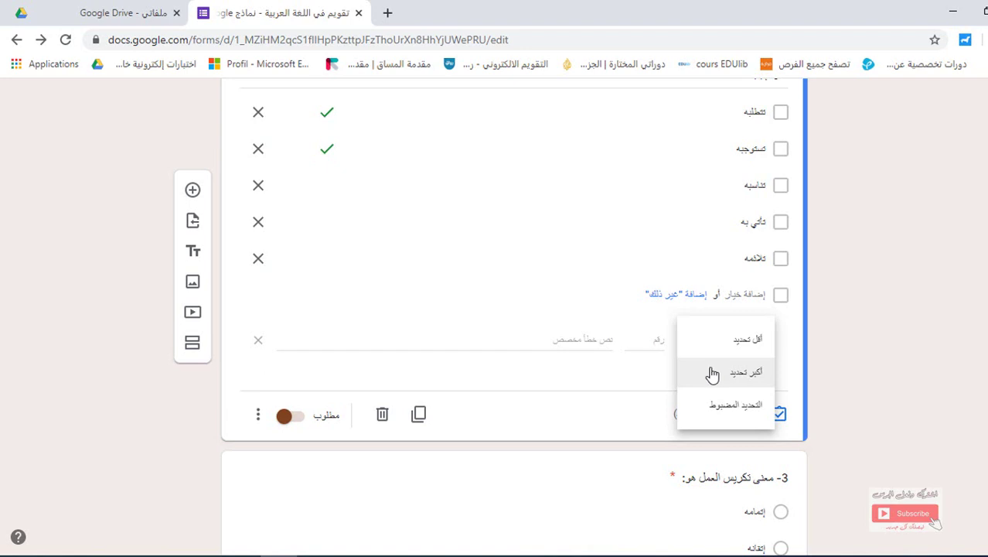
{"action": "left_click", "coordinate": [712, 374]}
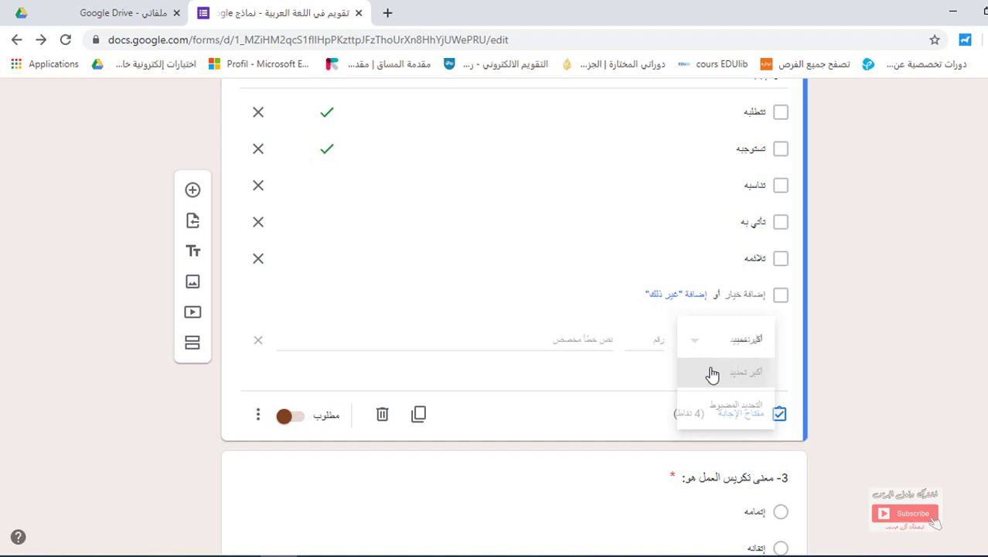
{"action": "left_click", "coordinate": [656, 339]}
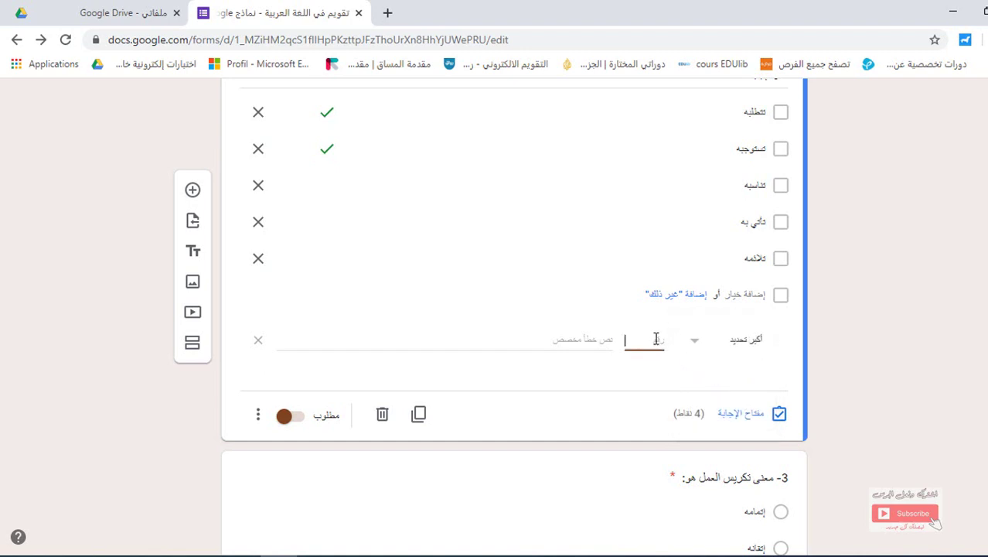
{"action": "type", "text": "2"}
{"action": "left_click", "coordinate": [506, 449]}
{"action": "scroll", "coordinate": [934, 393], "scroll_direction": "up", "scroll_amount": 20}
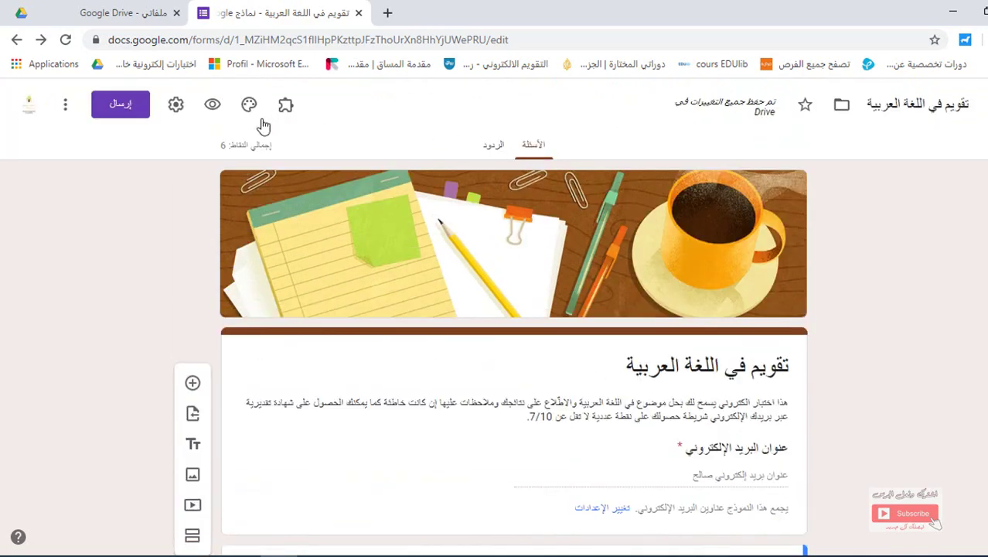
In the form preview, tick three of question 2's choices to trigger the at-most-2 error
{"action": "left_click", "coordinate": [212, 108]}
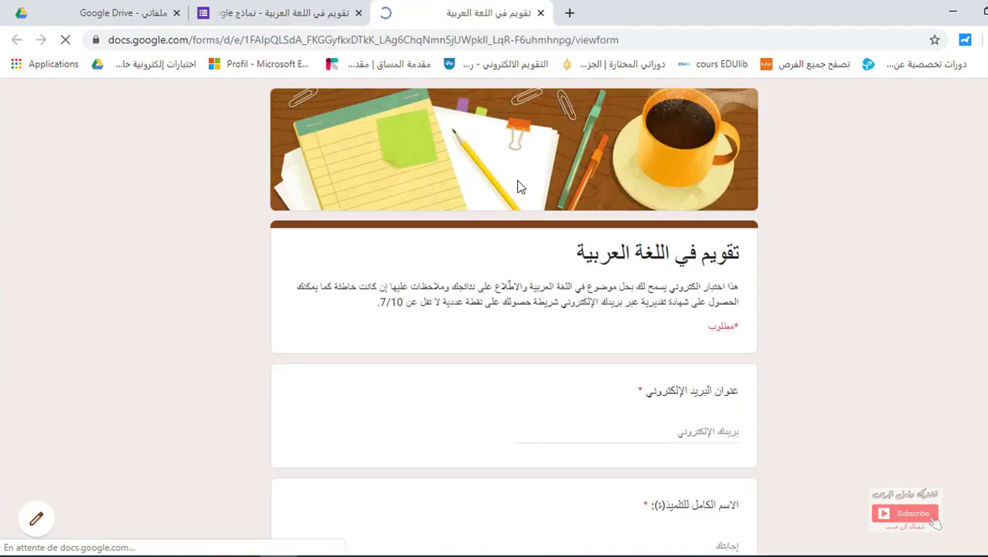
{"action": "scroll", "coordinate": [904, 255], "scroll_direction": "down", "scroll_amount": 8}
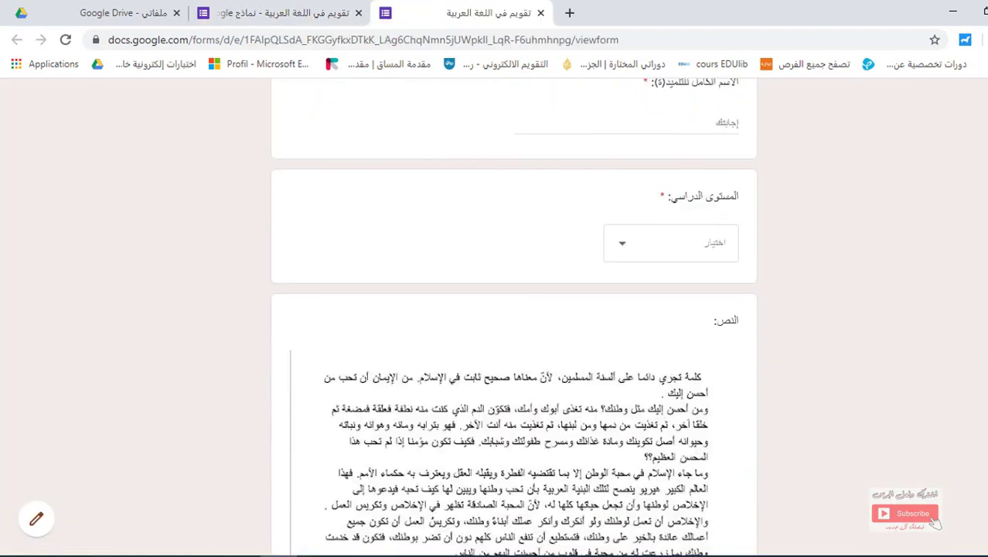
{"action": "scroll", "coordinate": [726, 325], "scroll_direction": "down", "scroll_amount": 8}
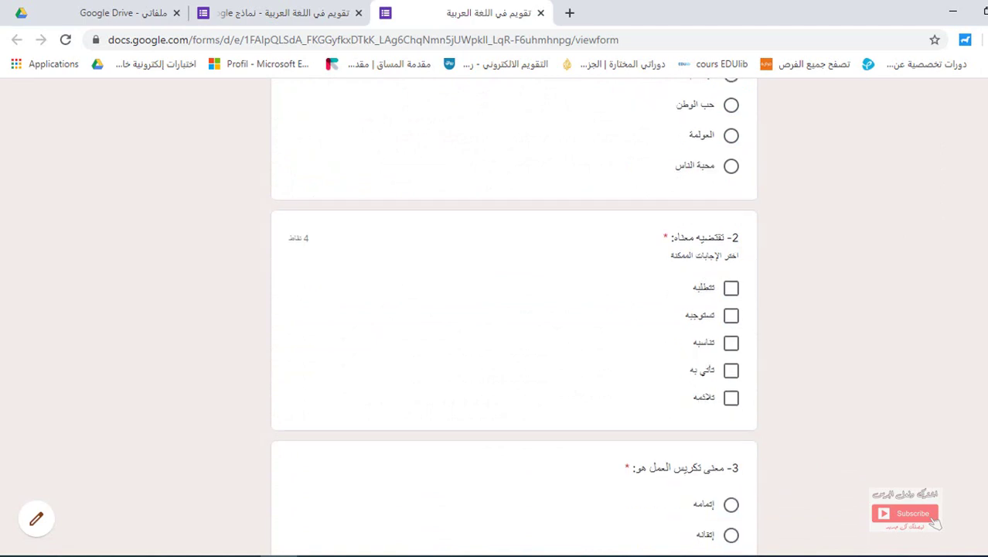
{"action": "left_click", "coordinate": [731, 289]}
{"action": "left_click", "coordinate": [731, 317]}
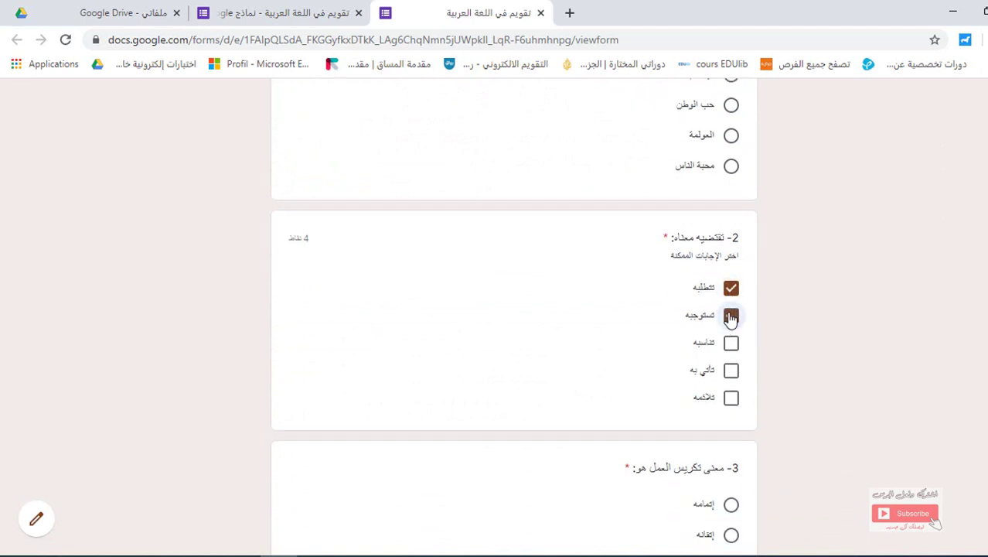
{"action": "left_click", "coordinate": [730, 286]}
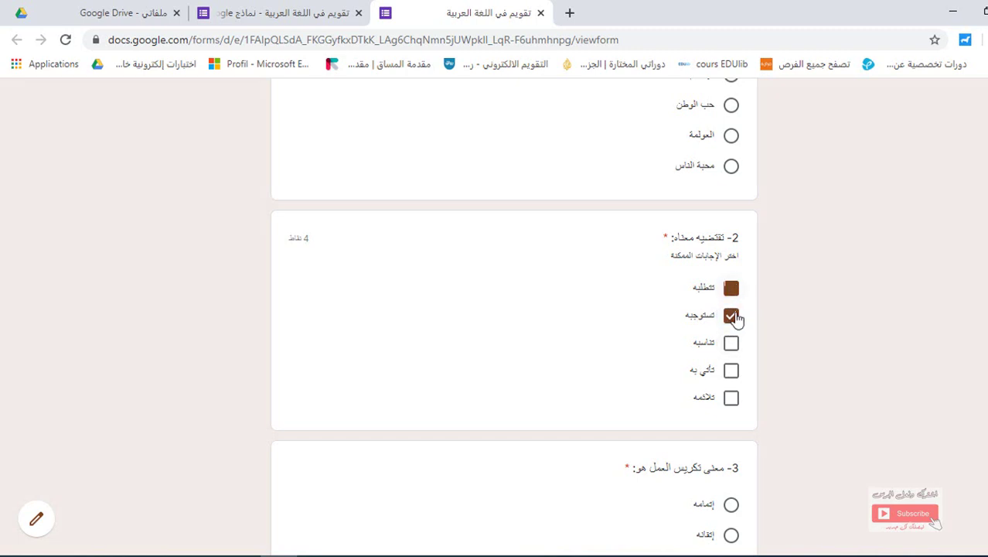
{"action": "left_click", "coordinate": [731, 344]}
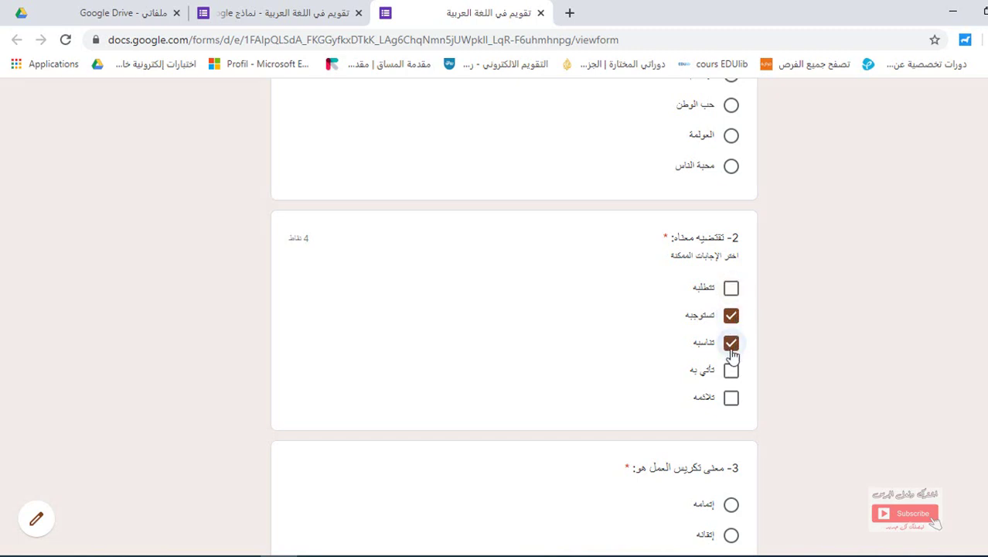
{"action": "left_click", "coordinate": [730, 371]}
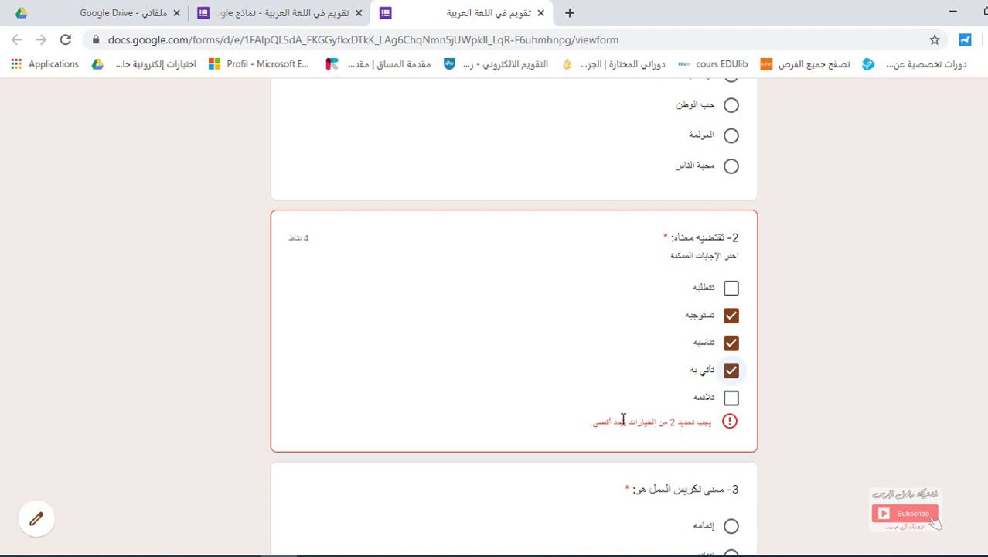
{"action": "left_click_drag", "start_coordinate": [582, 430], "coordinate": [717, 422]}
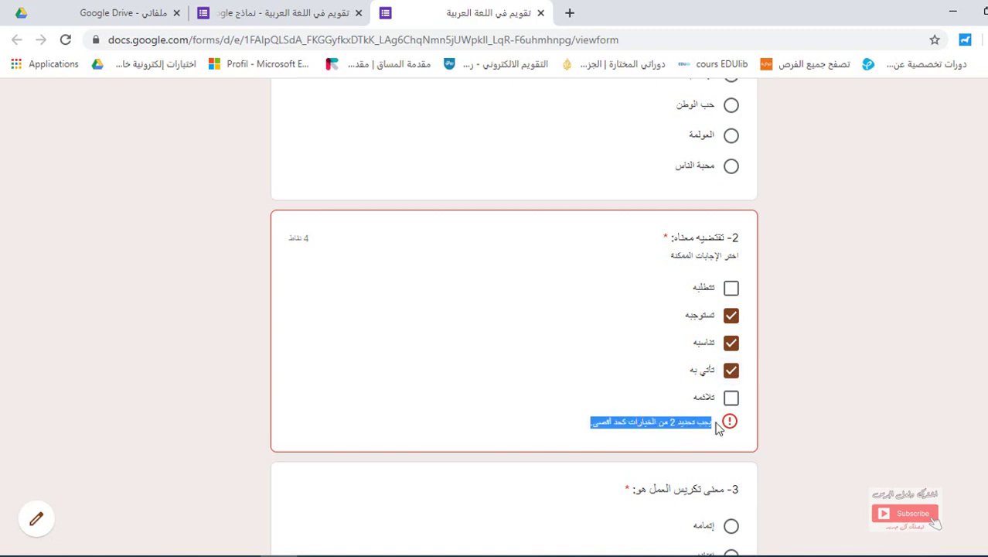
Untick question 2's choices in the preview and return to the form editor
{"action": "left_click", "coordinate": [731, 371]}
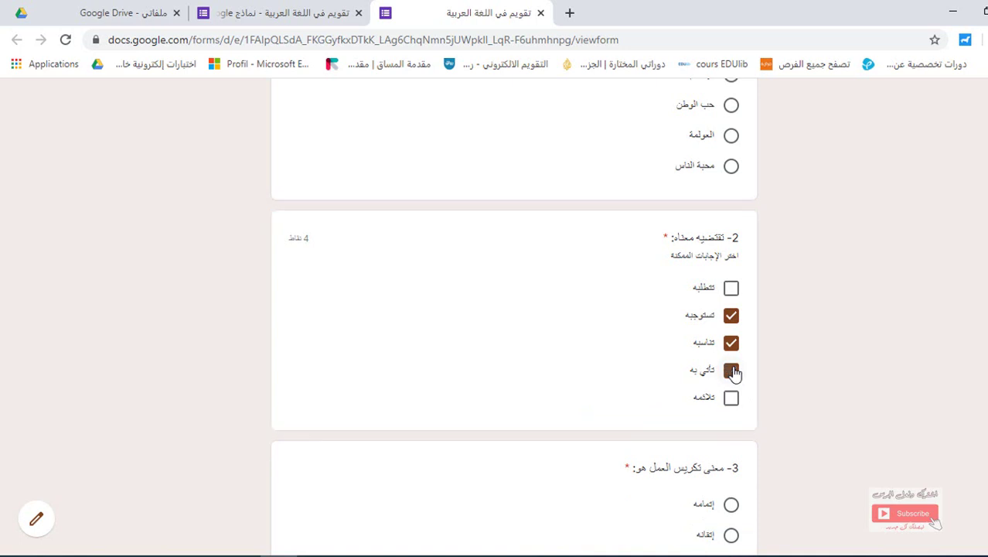
{"action": "left_click", "coordinate": [732, 344]}
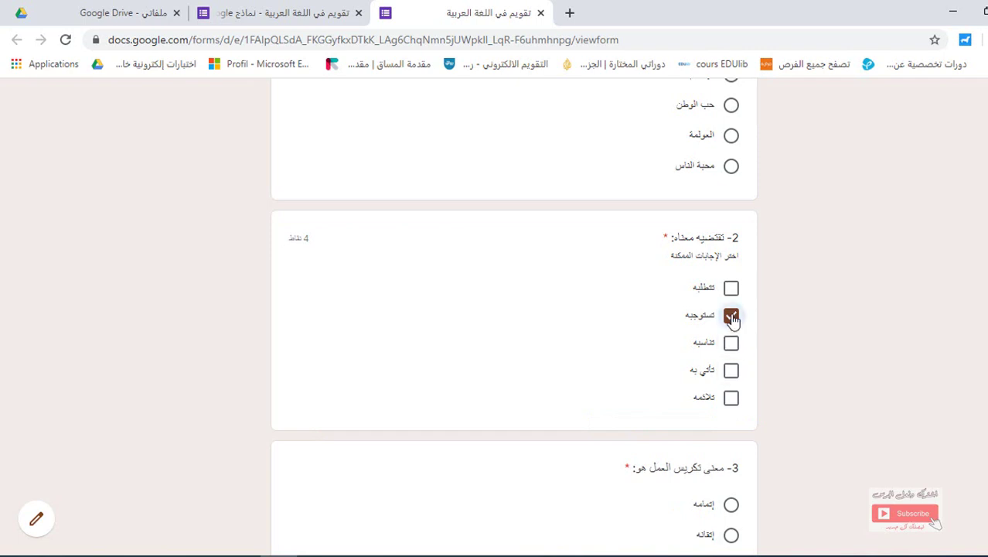
{"action": "left_click", "coordinate": [731, 316]}
{"action": "left_click", "coordinate": [309, 13]}
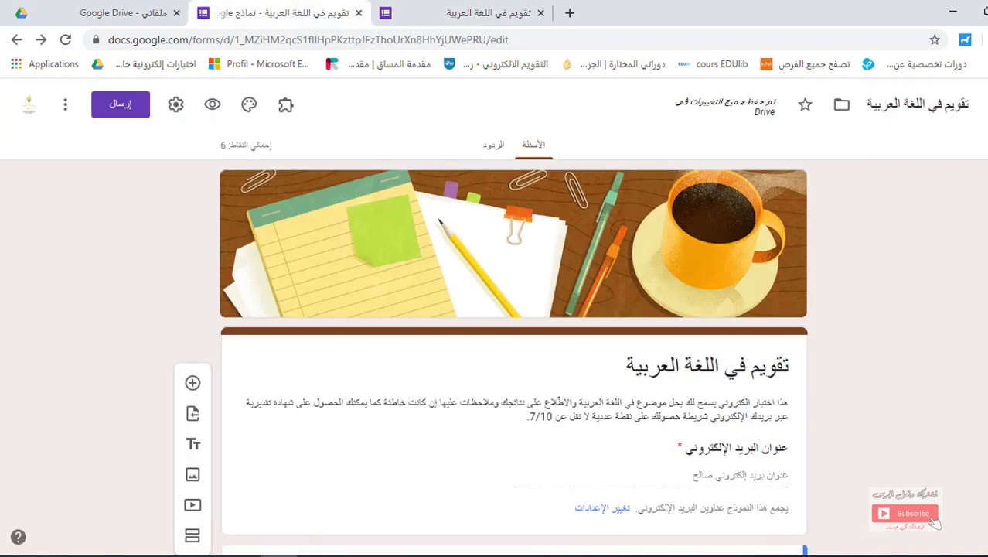
In question 3's answer key, mark the fourth option تخصيصه لما فيه خير as correct
{"action": "scroll", "coordinate": [514, 317], "scroll_direction": "down", "scroll_amount": 15}
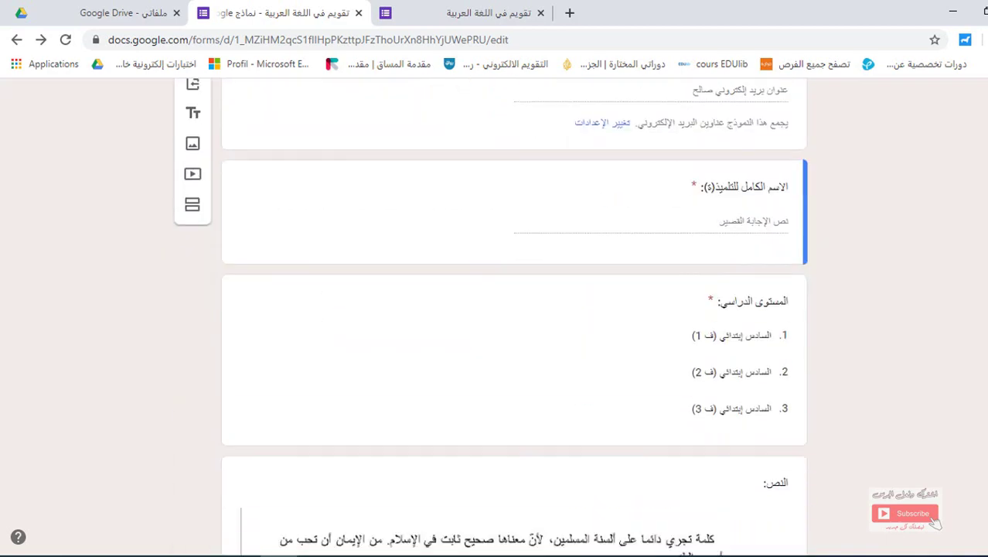
{"action": "scroll", "coordinate": [513, 317], "scroll_direction": "down", "scroll_amount": 2}
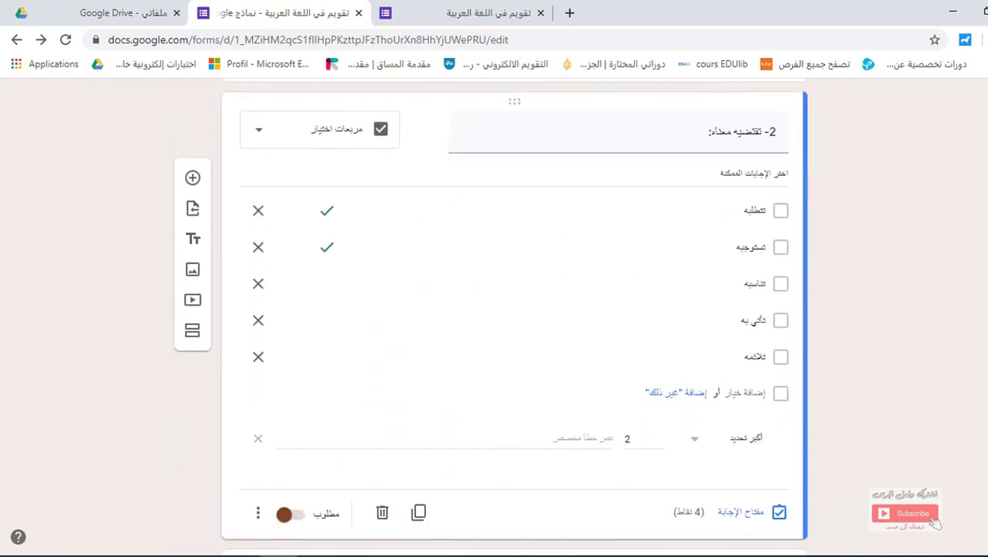
{"action": "scroll", "coordinate": [513, 317], "scroll_direction": "down", "scroll_amount": 4}
{"action": "scroll", "coordinate": [513, 317], "scroll_direction": "down", "scroll_amount": 1}
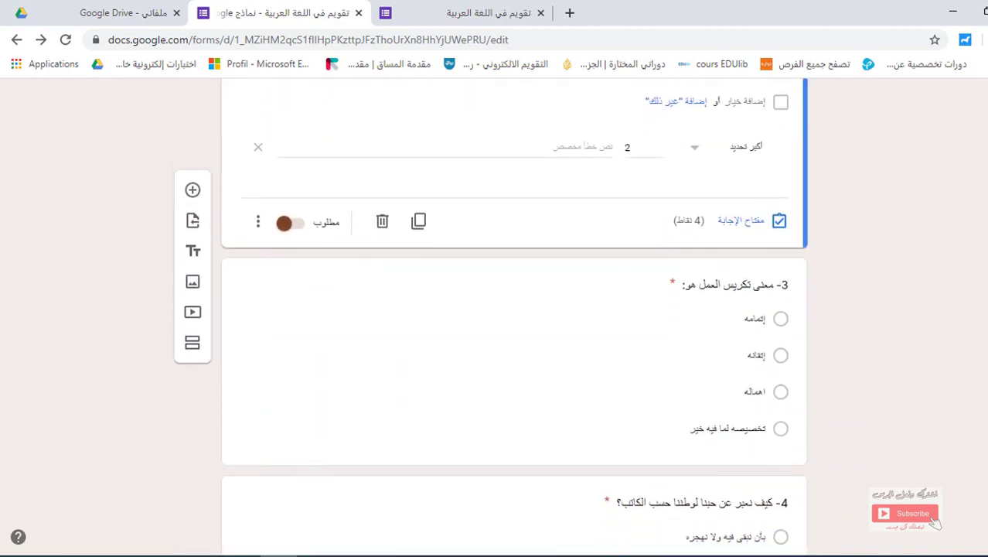
{"action": "left_click", "coordinate": [693, 385]}
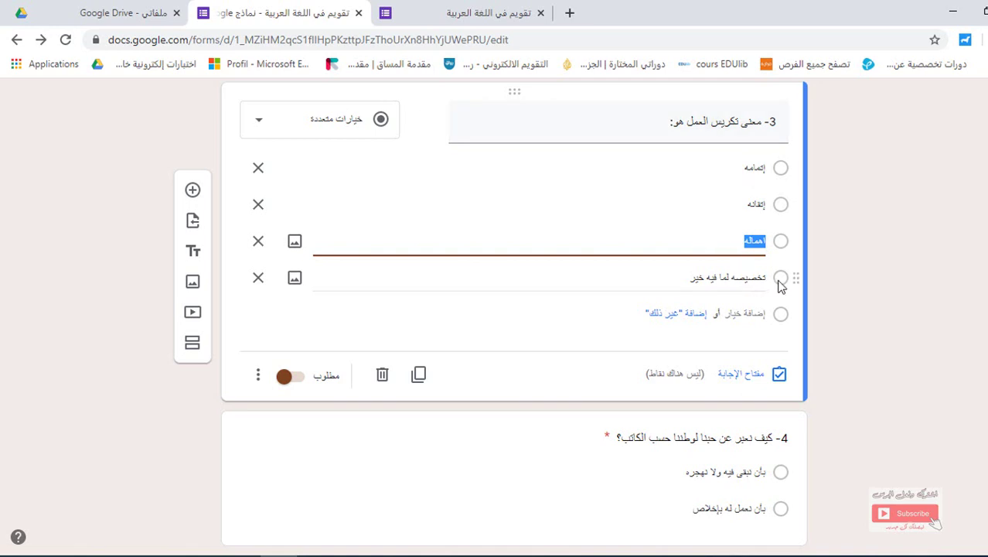
{"action": "left_click", "coordinate": [740, 377]}
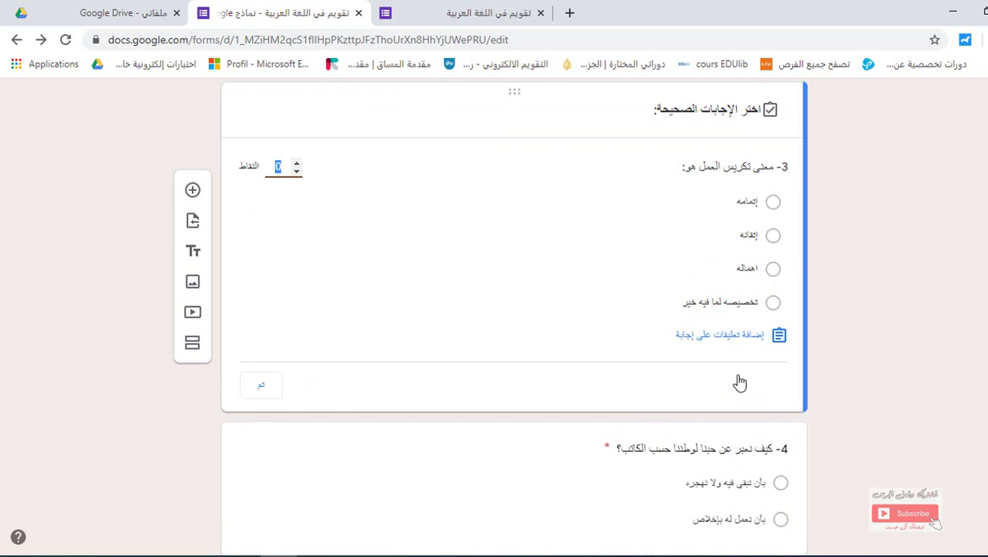
{"action": "left_click", "coordinate": [773, 304]}
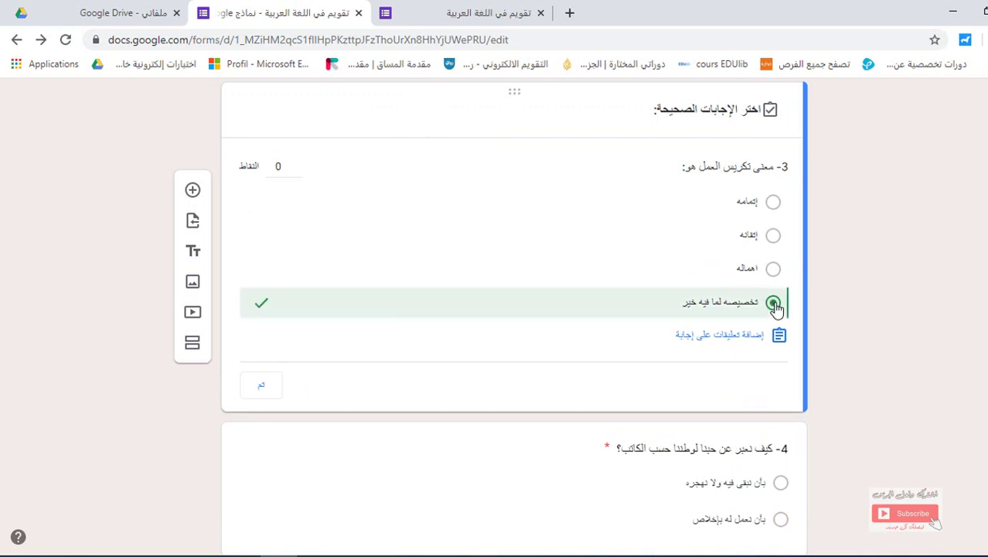
Give question 3 2 points, save its correct-answer feedback and finish the answer key
{"action": "left_click", "coordinate": [296, 164]}
{"action": "left_click", "coordinate": [298, 165]}
{"action": "left_click", "coordinate": [734, 343]}
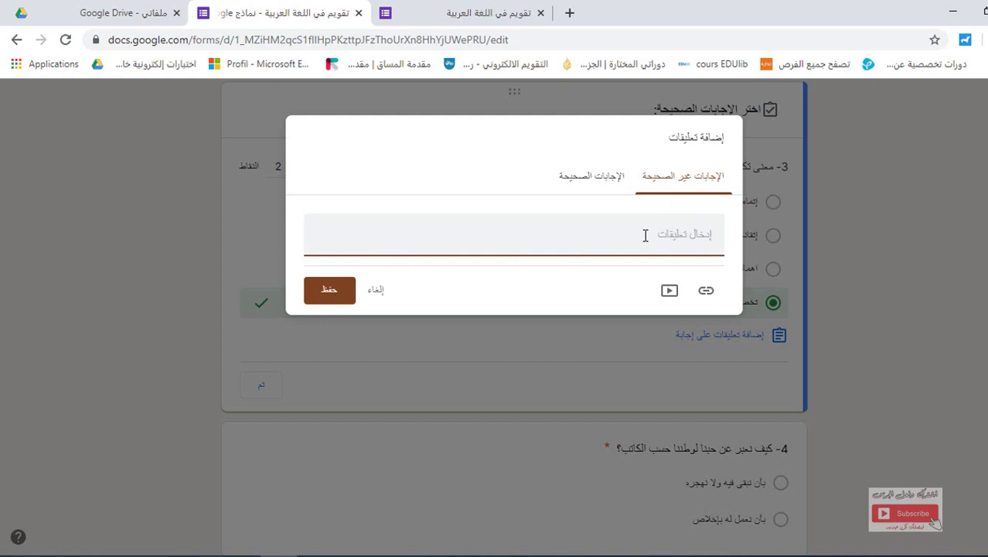
{"action": "left_click", "coordinate": [600, 170]}
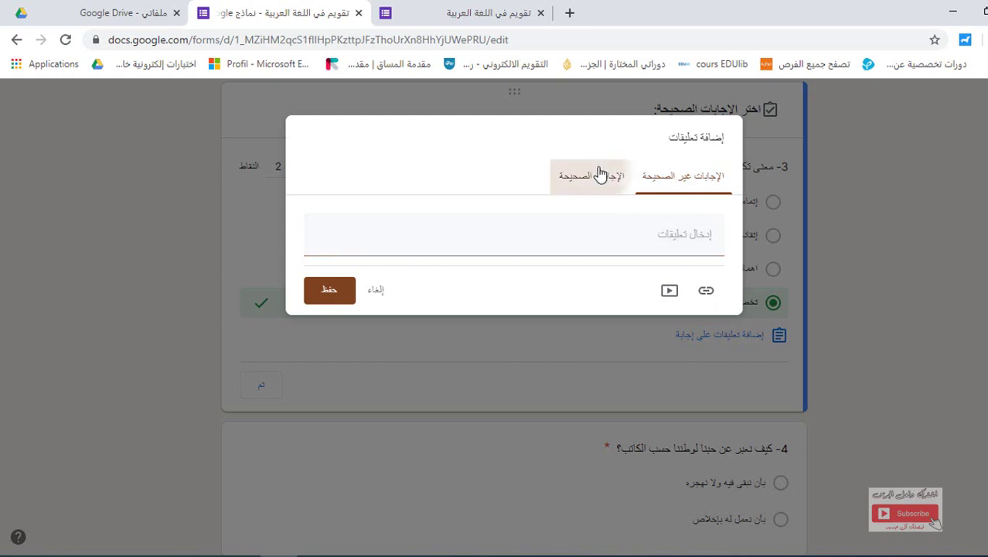
{"action": "left_click", "coordinate": [680, 231]}
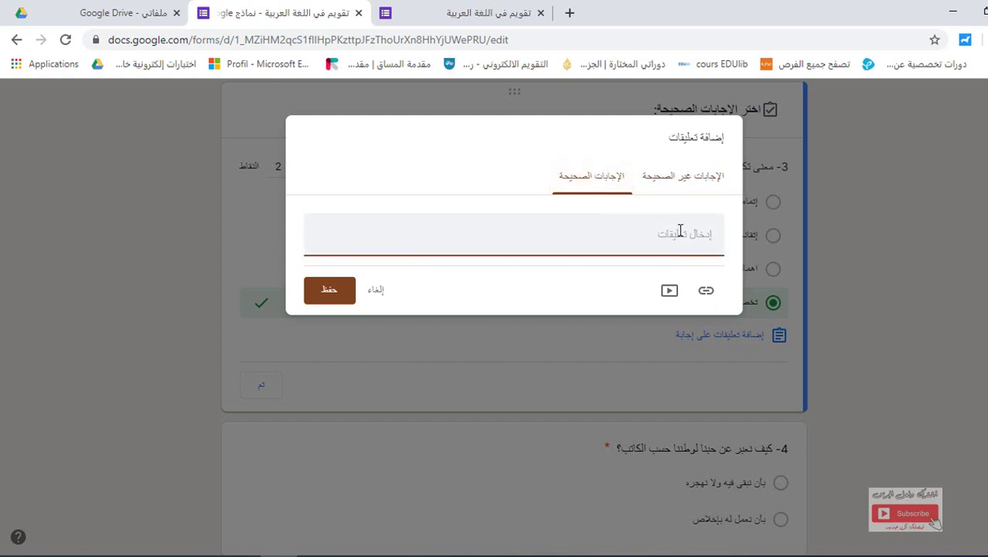
{"action": "left_click", "coordinate": [325, 298]}
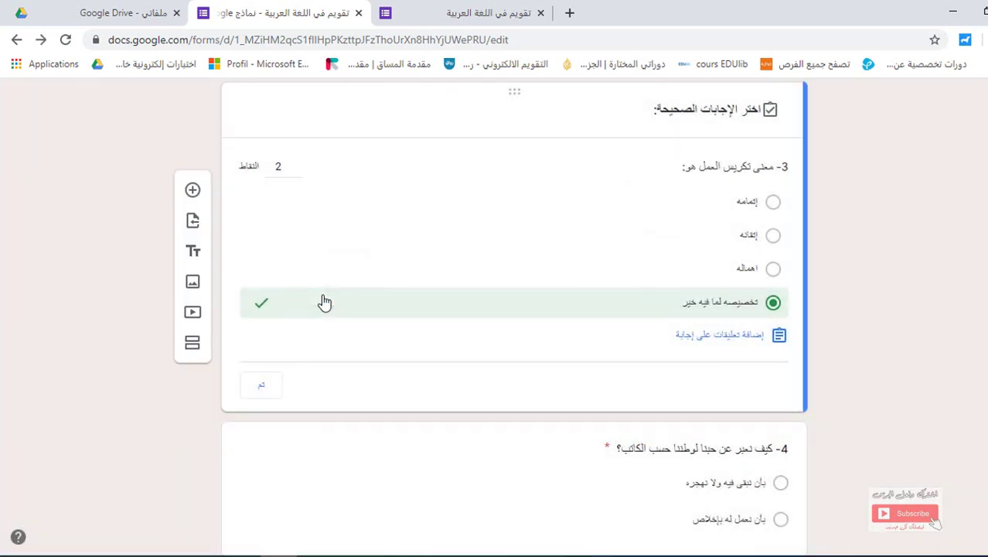
{"action": "left_click", "coordinate": [264, 390]}
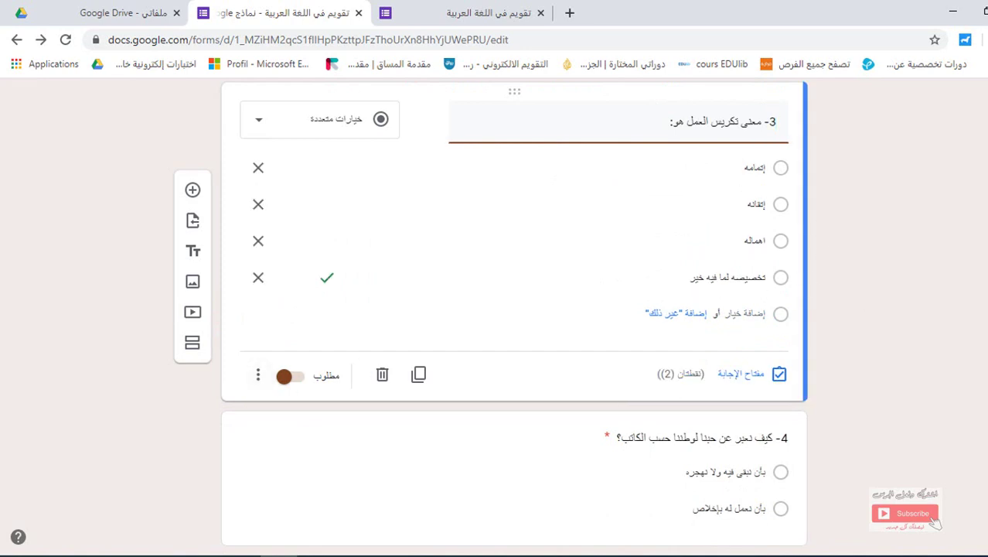
In question 4's answer key, mark بأن نعمل له بإخلاص correct and raise the points to 2
{"action": "scroll", "coordinate": [514, 309], "scroll_direction": "down", "scroll_amount": 2}
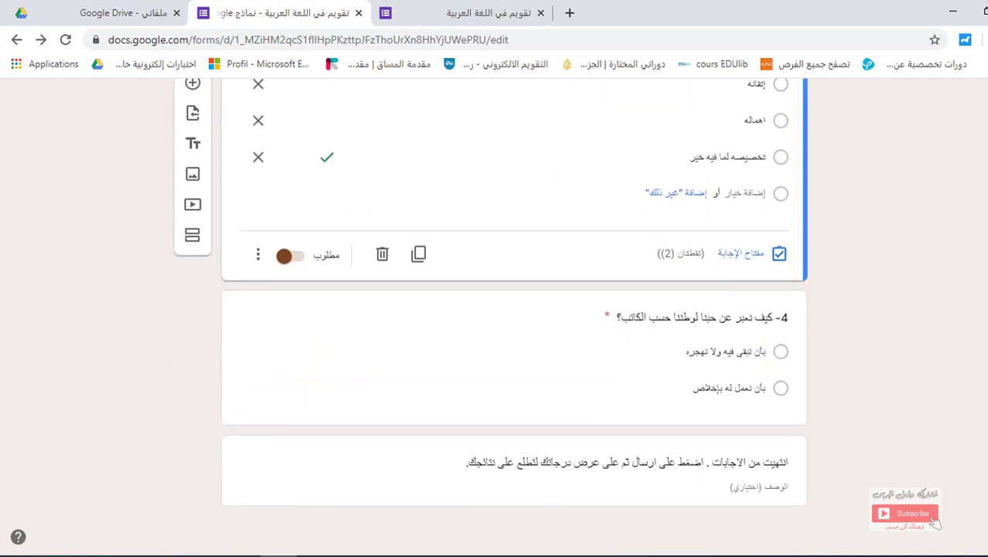
{"action": "left_click", "coordinate": [679, 349]}
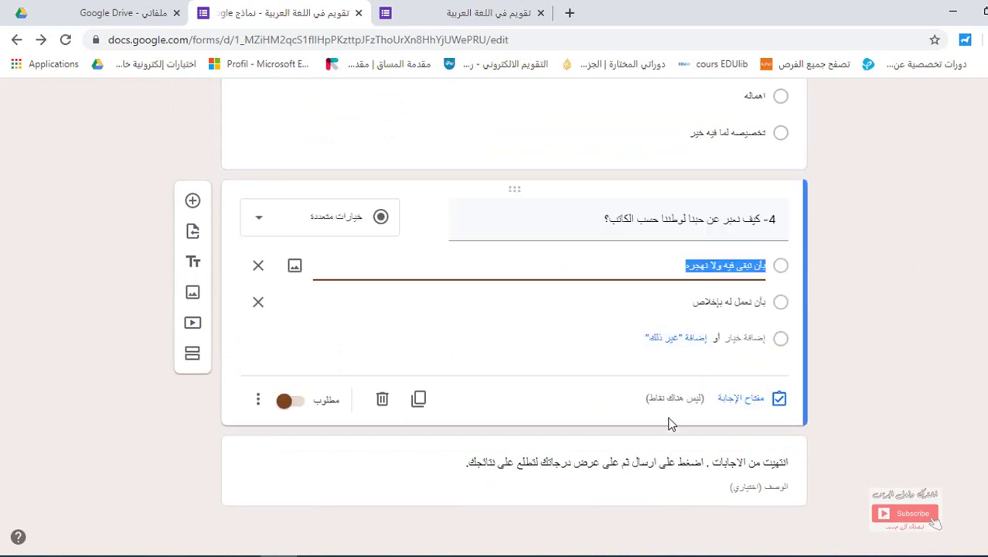
{"action": "left_click", "coordinate": [741, 399]}
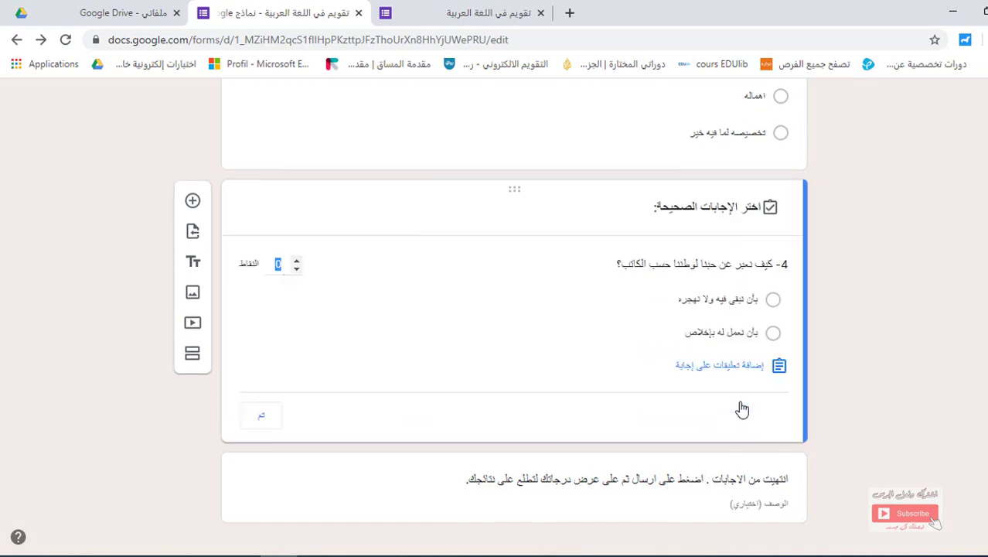
{"action": "left_click", "coordinate": [773, 334]}
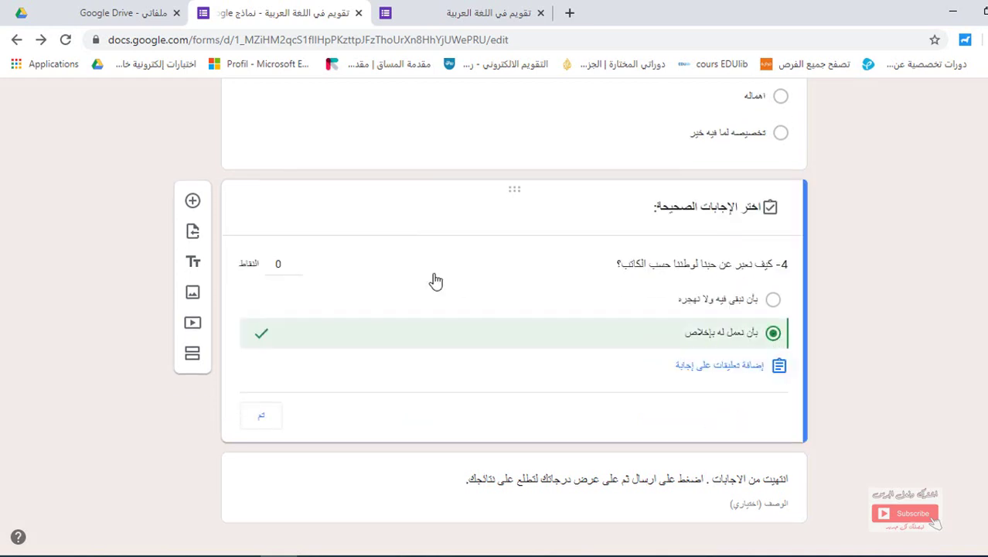
{"action": "left_click", "coordinate": [297, 264]}
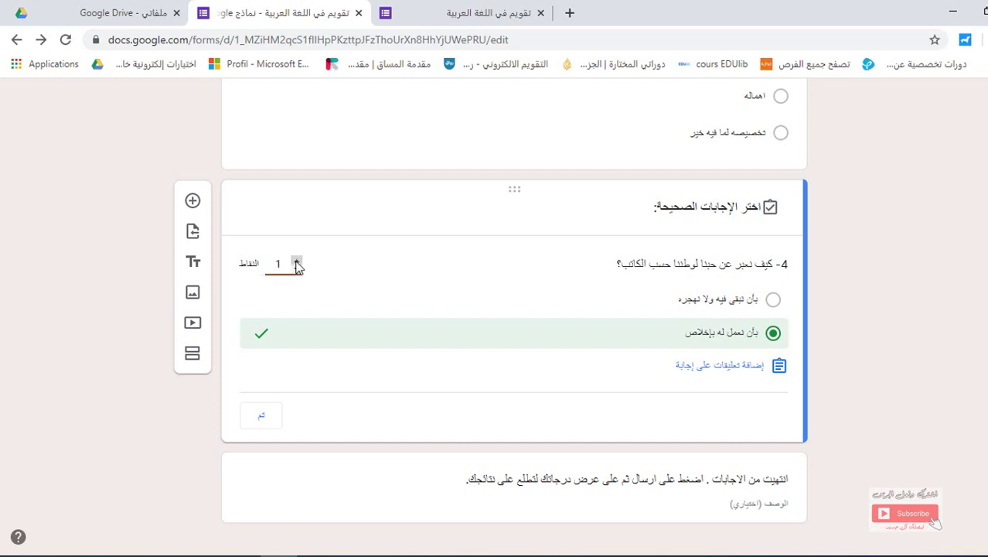
Add and save answer feedback for question 4, then finish its answer key
{"action": "left_click", "coordinate": [724, 374]}
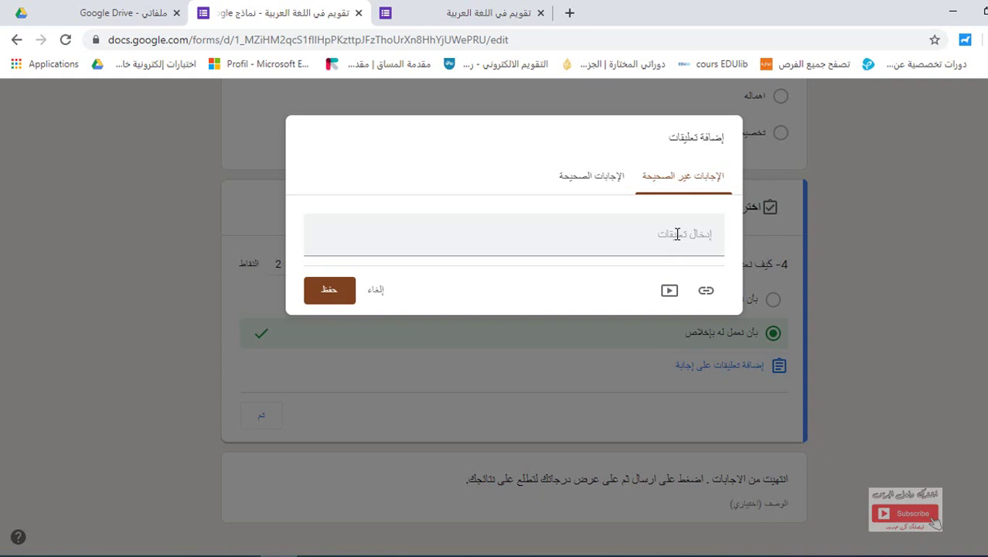
{"action": "left_click", "coordinate": [676, 233]}
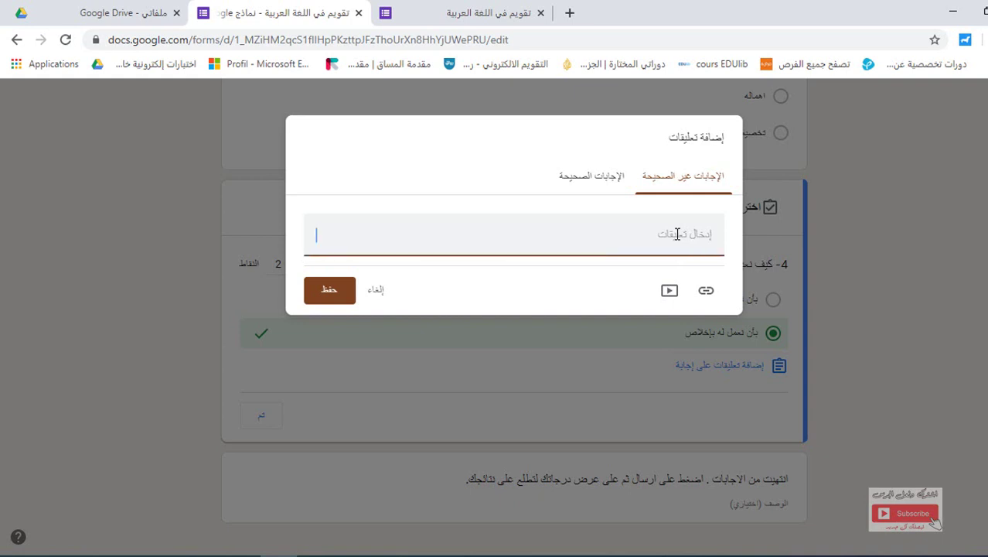
{"action": "left_click", "coordinate": [600, 181]}
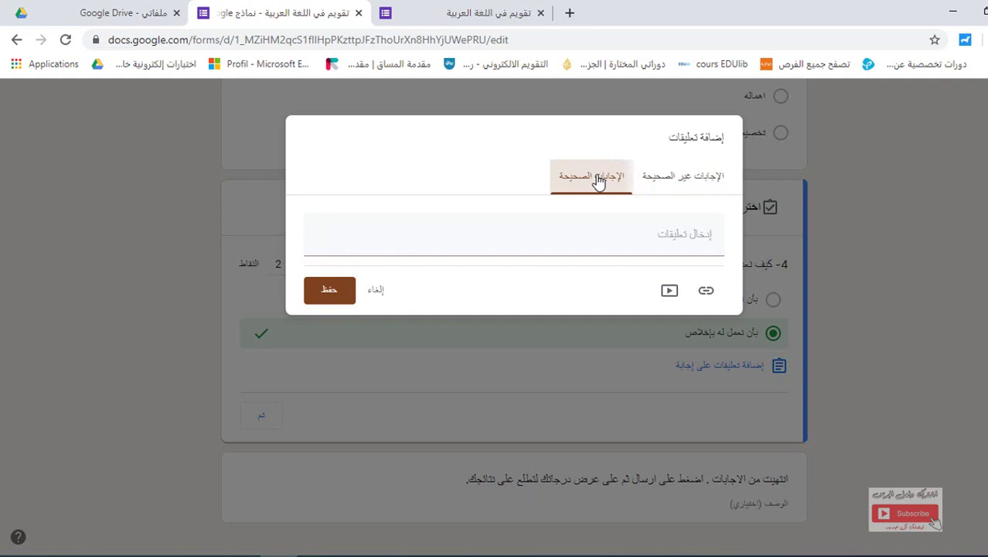
{"action": "left_click", "coordinate": [709, 241]}
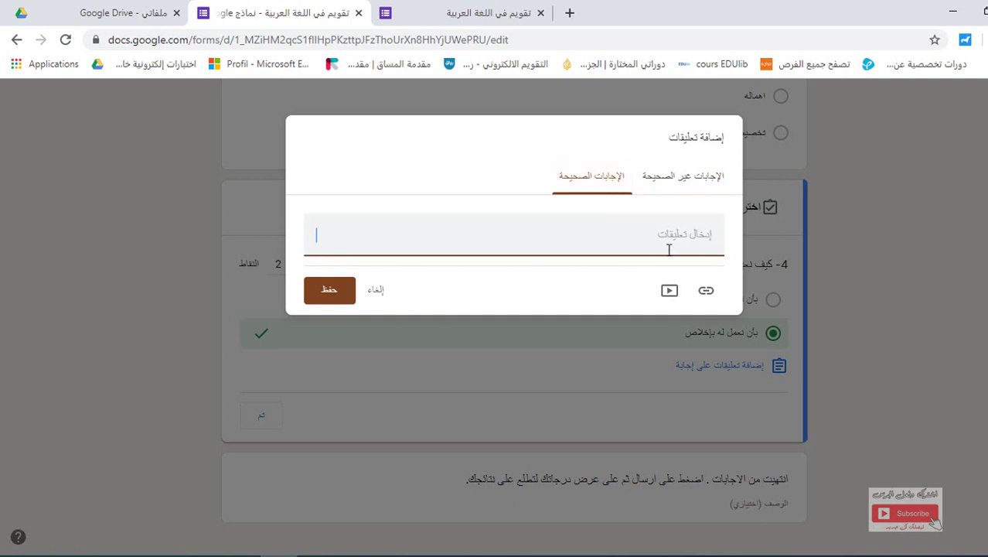
{"action": "left_click", "coordinate": [327, 299]}
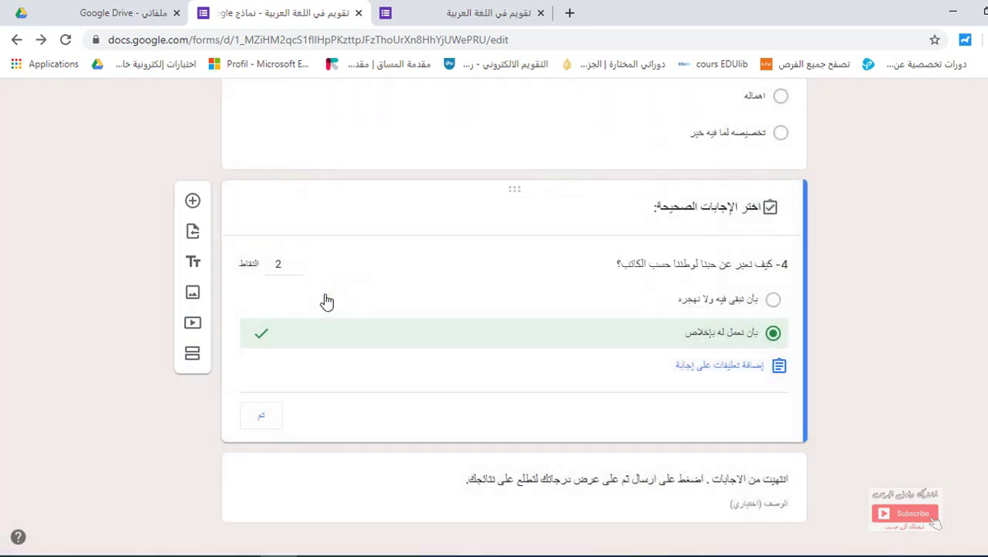
{"action": "left_click", "coordinate": [263, 420]}
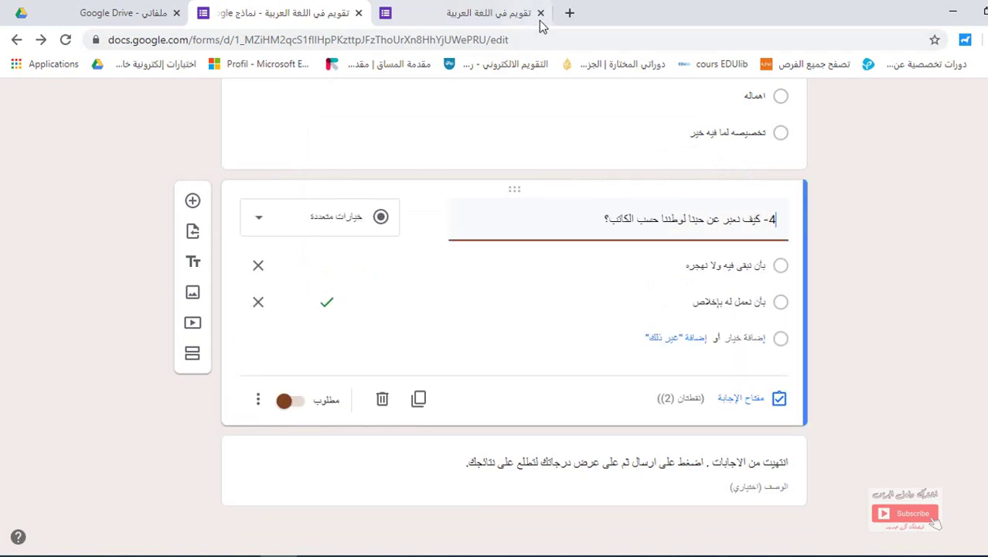
Close the old preview tab without saving and open a fresh live preview of the quiz
{"action": "left_click", "coordinate": [540, 13]}
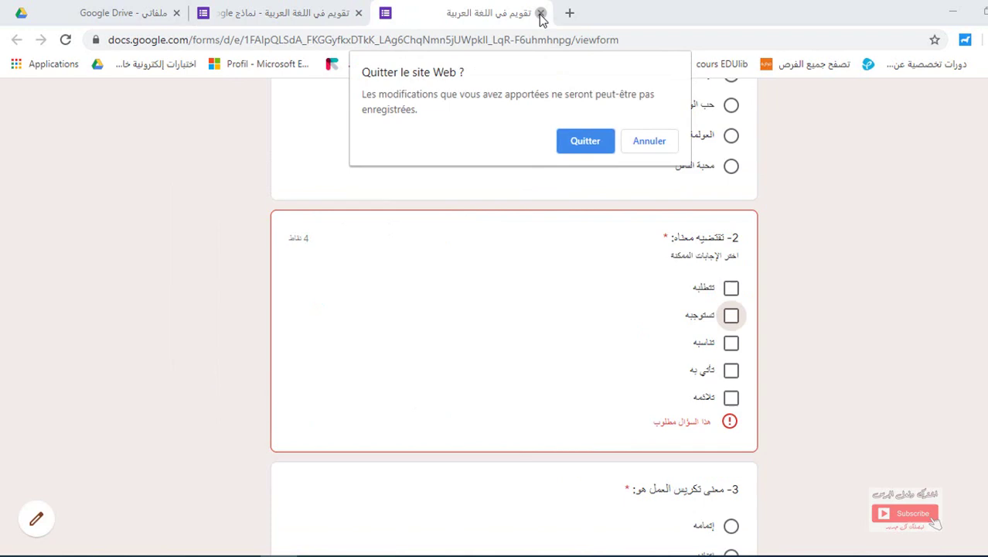
{"action": "left_click", "coordinate": [584, 142]}
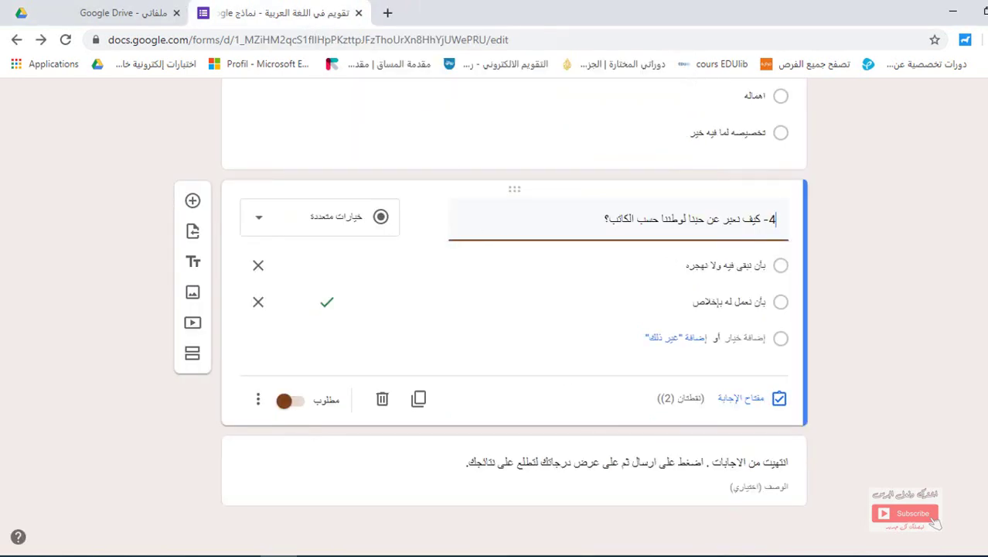
{"action": "scroll", "coordinate": [936, 523], "scroll_direction": "up", "scroll_amount": 15}
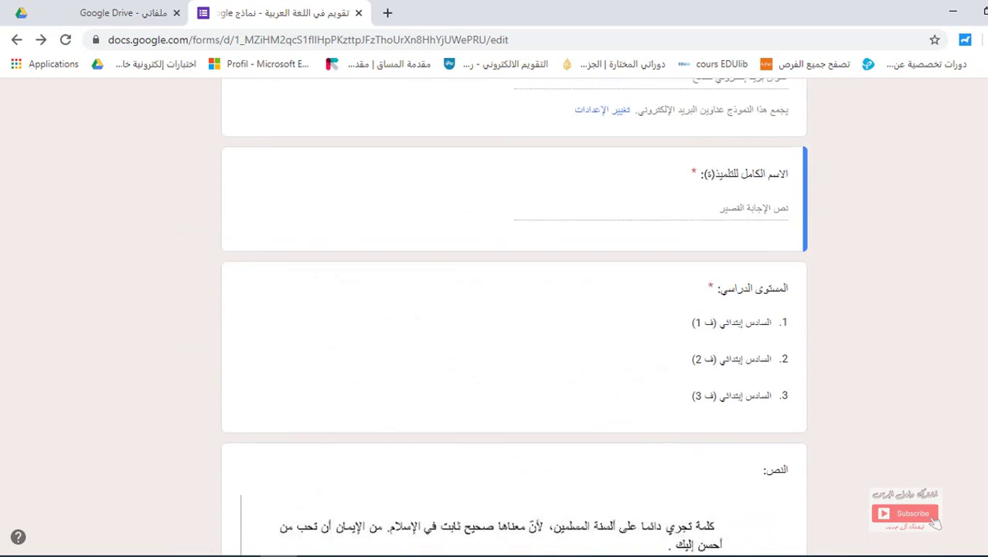
{"action": "scroll", "coordinate": [593, 199], "scroll_direction": "up", "scroll_amount": 6}
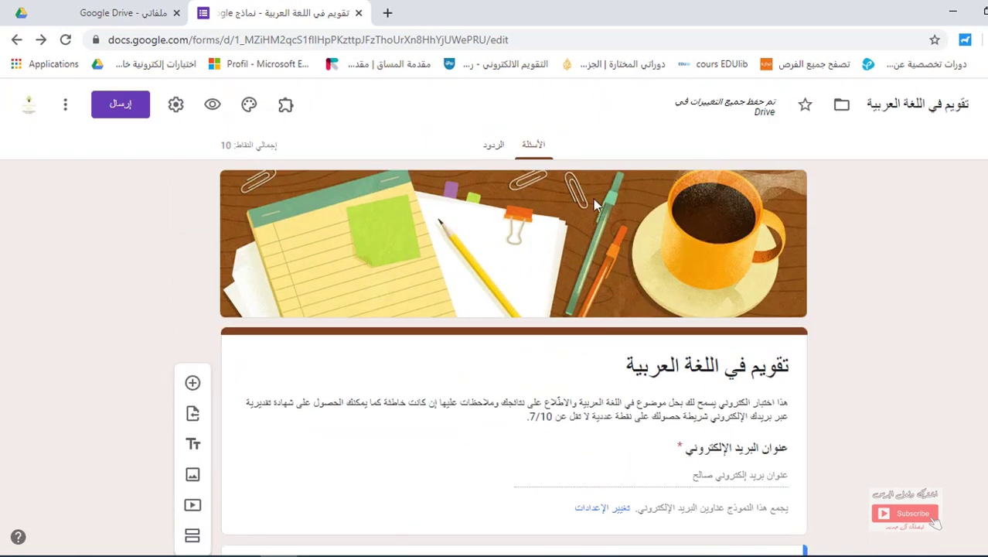
{"action": "left_click", "coordinate": [213, 108]}
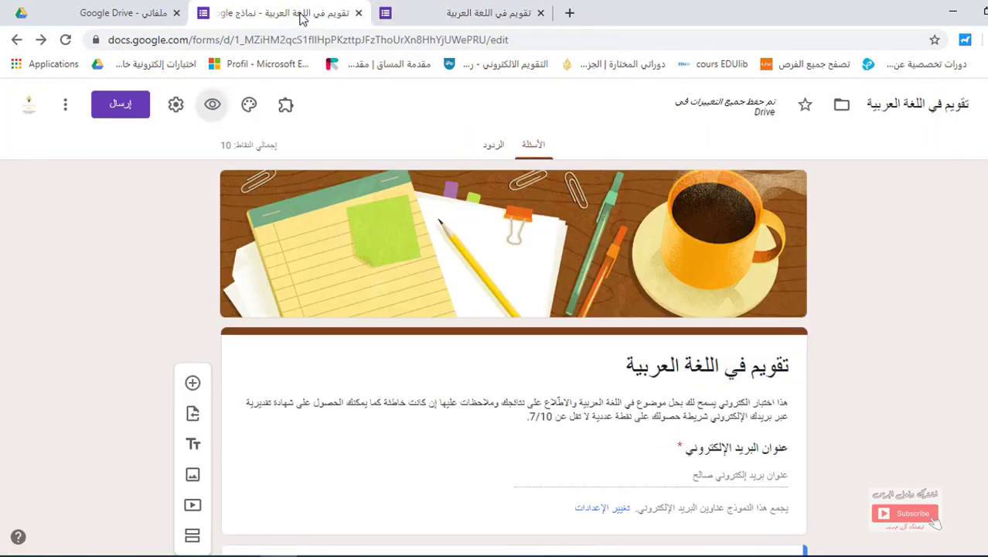
Confirm the Responses tab shows no responses yet, then return to the live preview
{"action": "left_click", "coordinate": [301, 17]}
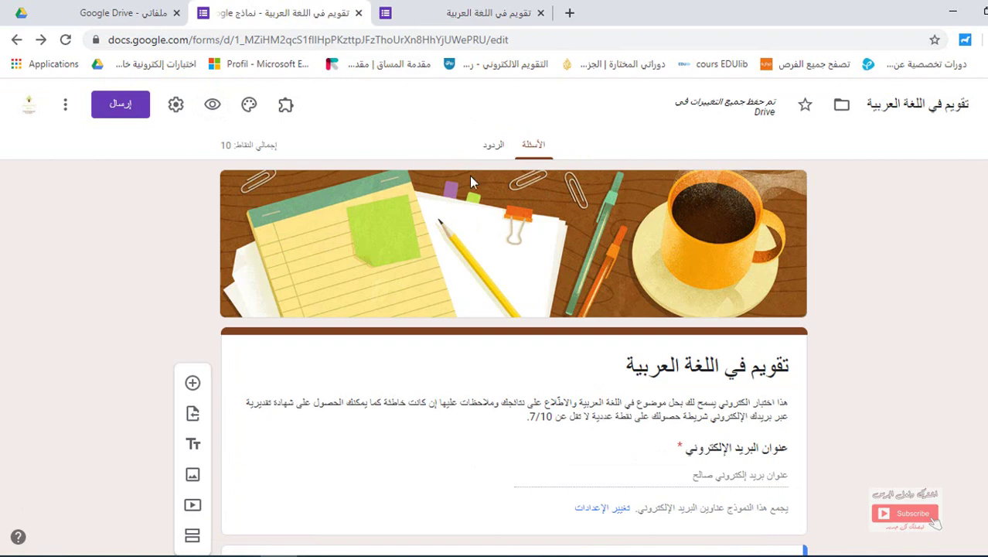
{"action": "left_click", "coordinate": [492, 148]}
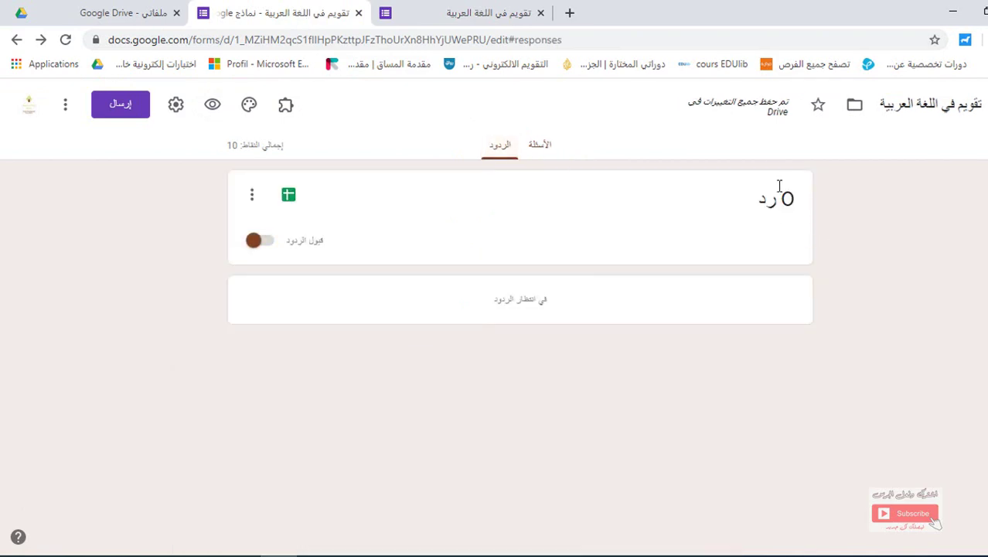
{"action": "left_click", "coordinate": [539, 149]}
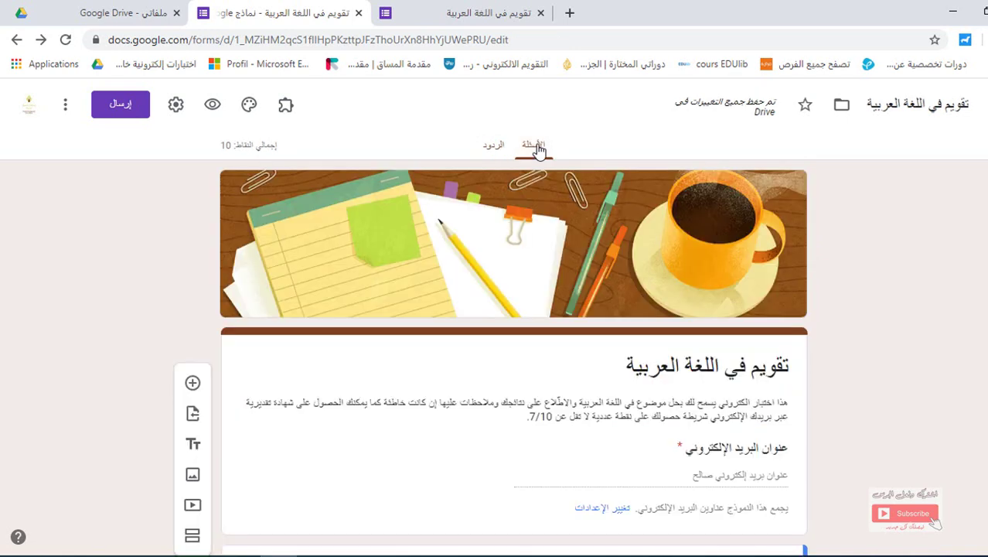
{"action": "left_click", "coordinate": [490, 14]}
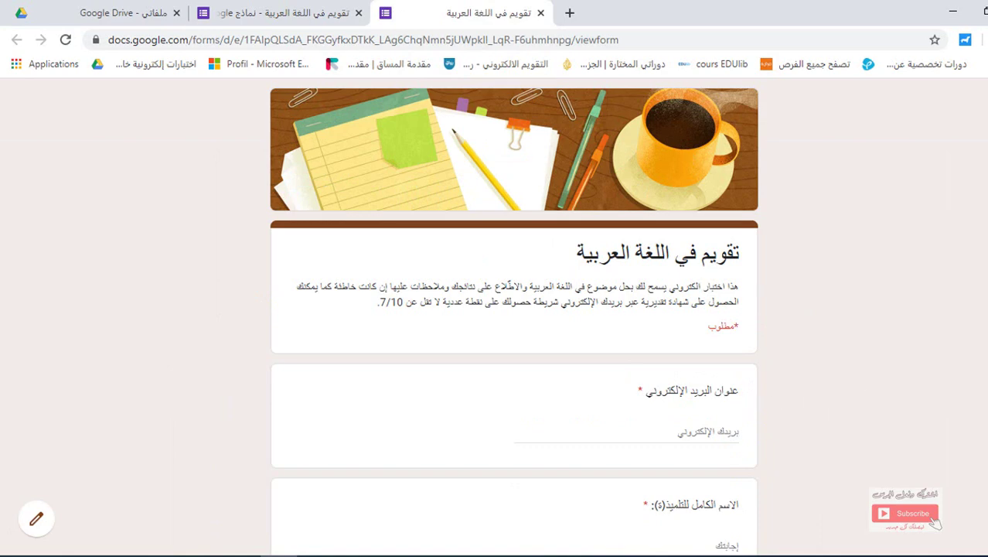
Start typing the respondent's e-mail address into the preview's required e-mail field
{"action": "scroll", "coordinate": [513, 316], "scroll_direction": "down", "scroll_amount": 2}
{"action": "scroll", "coordinate": [512, 315], "scroll_direction": "down", "scroll_amount": 2}
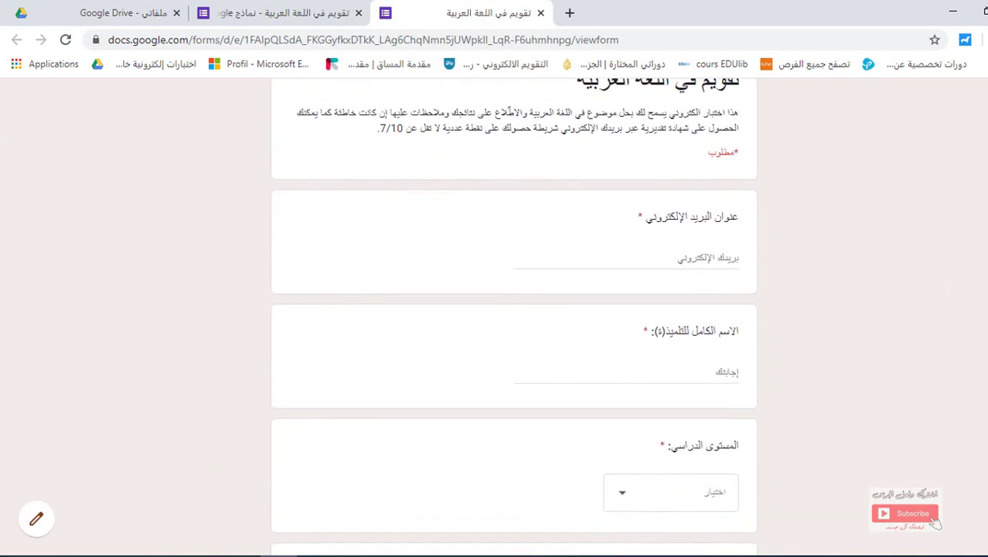
{"action": "left_click", "coordinate": [703, 240]}
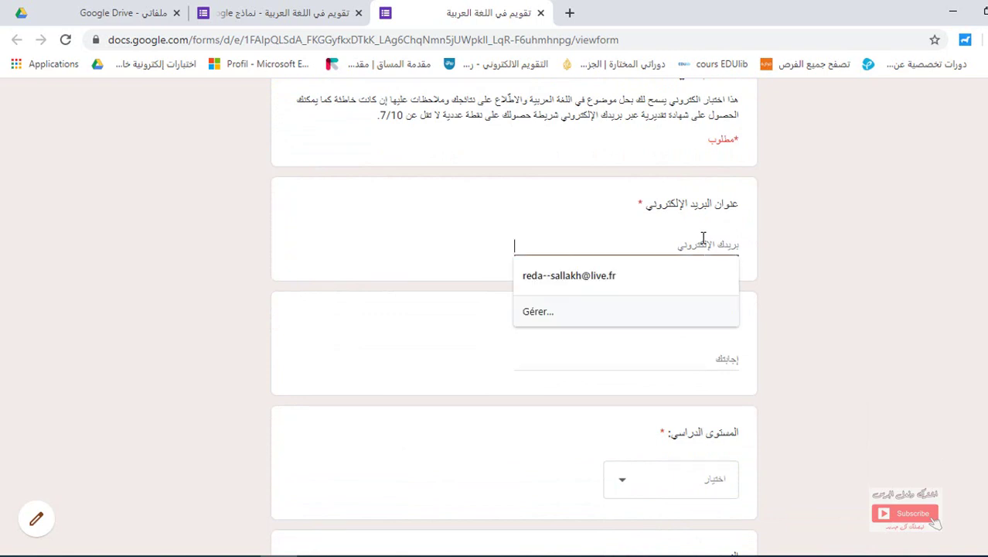
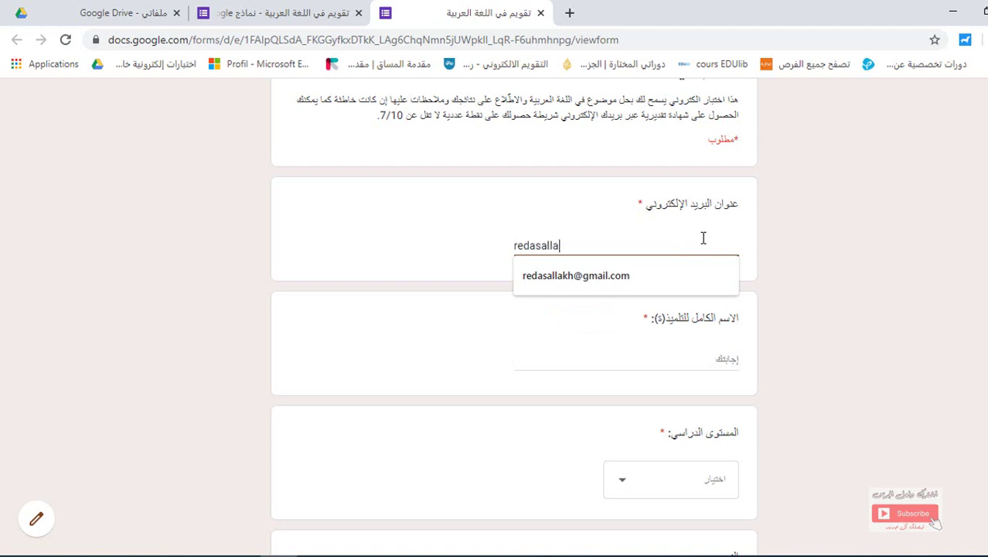
Complete the e-mail from the autofill suggestion, then select the student's name line in the Word notes
{"action": "left_click", "coordinate": [618, 276]}
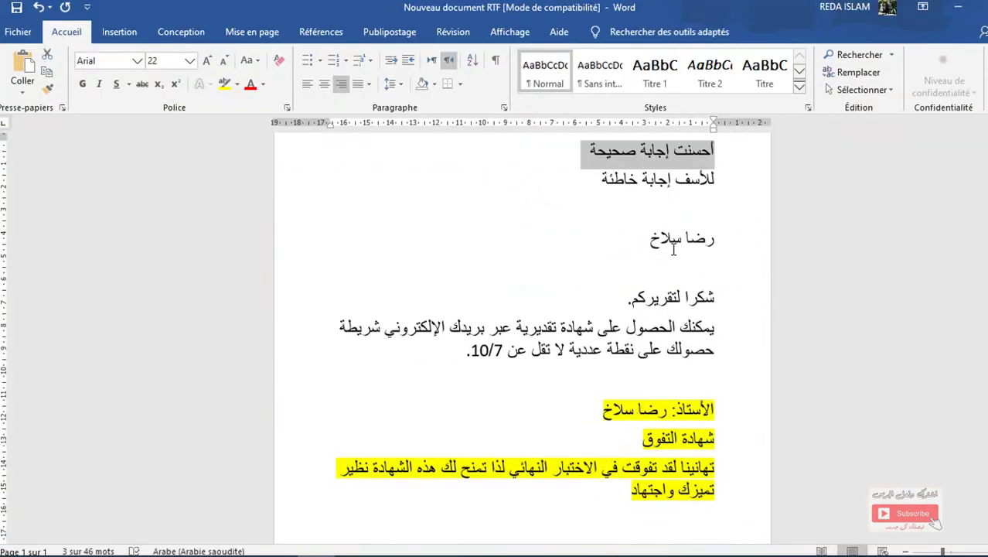
{"action": "double_click", "coordinate": [679, 238]}
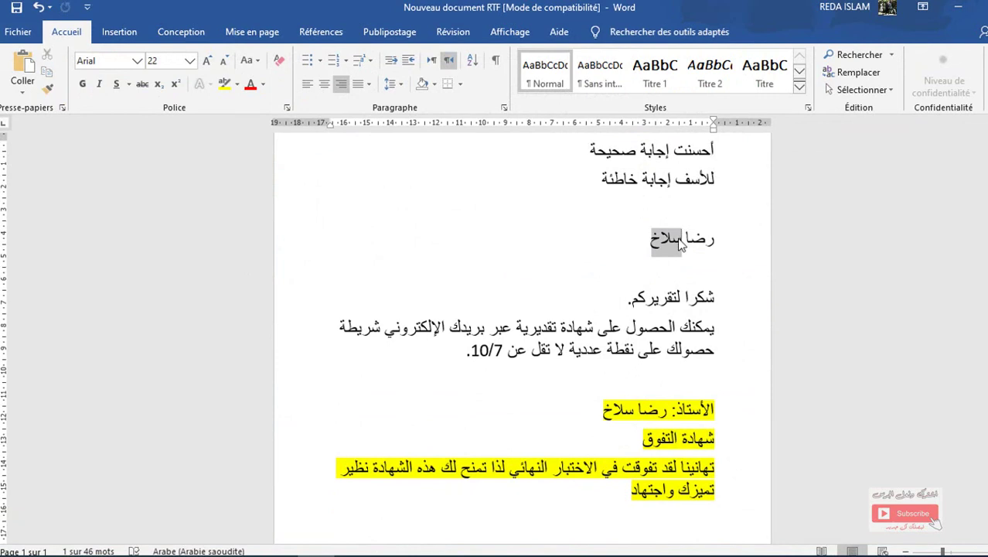
{"action": "triple_click", "coordinate": [677, 238]}
{"action": "key", "text": "ctrl+c"}
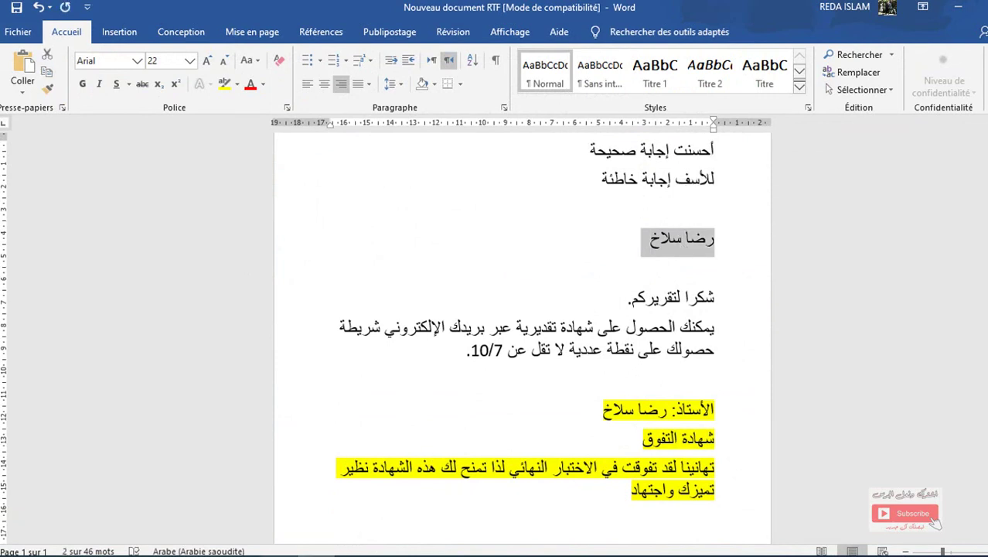
{"action": "key", "text": "alt+Tab"}
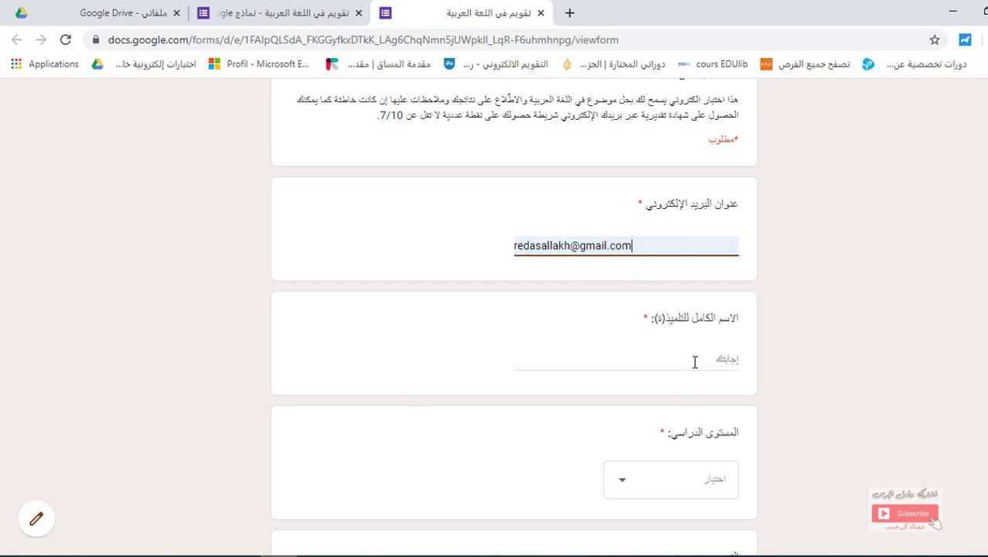
Paste the student's full name and choose the grade level السادس إبتدائي (ف 1)
{"action": "left_click", "coordinate": [695, 361]}
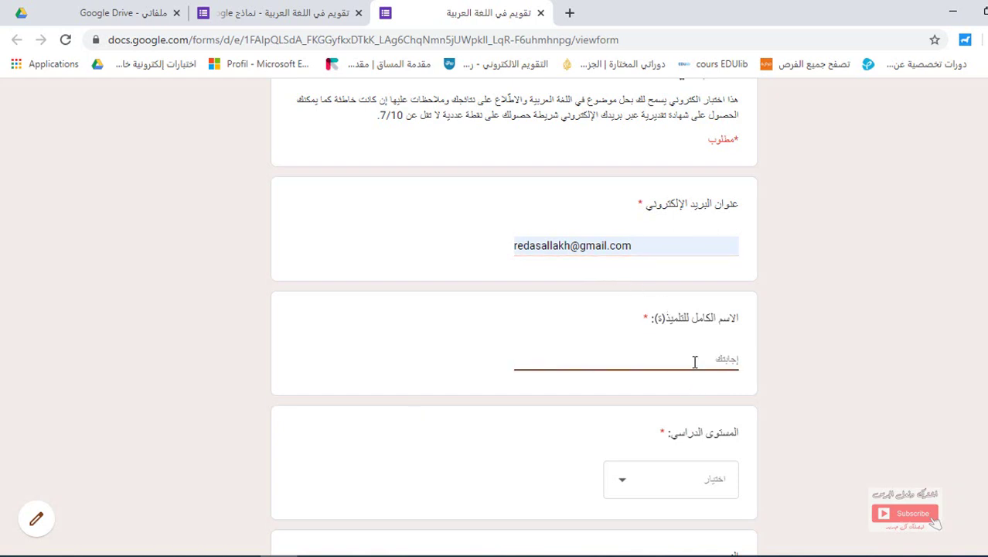
{"action": "key", "text": "ctrl+v"}
{"action": "left_click", "coordinate": [701, 485]}
{"action": "left_click", "coordinate": [699, 446]}
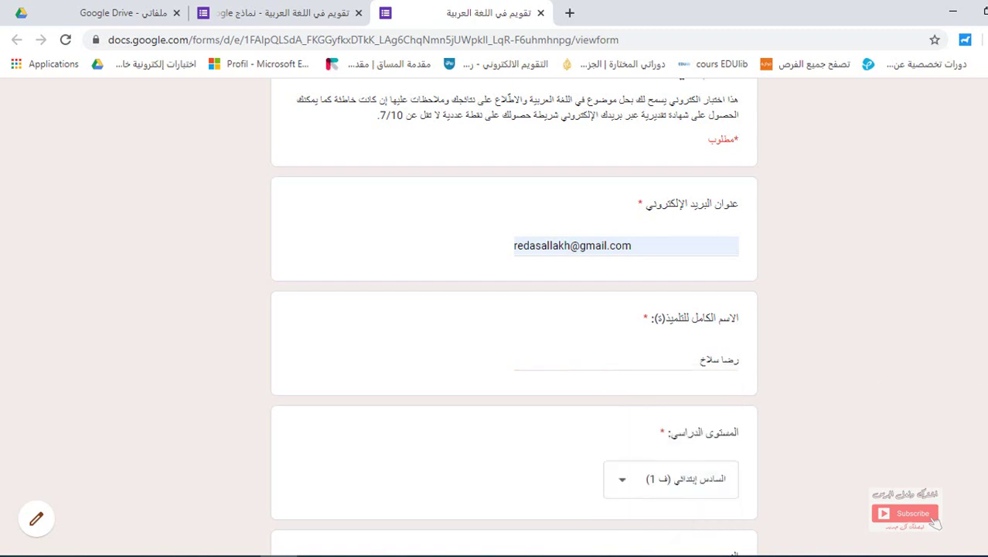
Answer question 2 with تستوجبه and question 3 with its last option, then submit the quiz
{"action": "scroll", "coordinate": [513, 316], "scroll_direction": "down", "scroll_amount": 10}
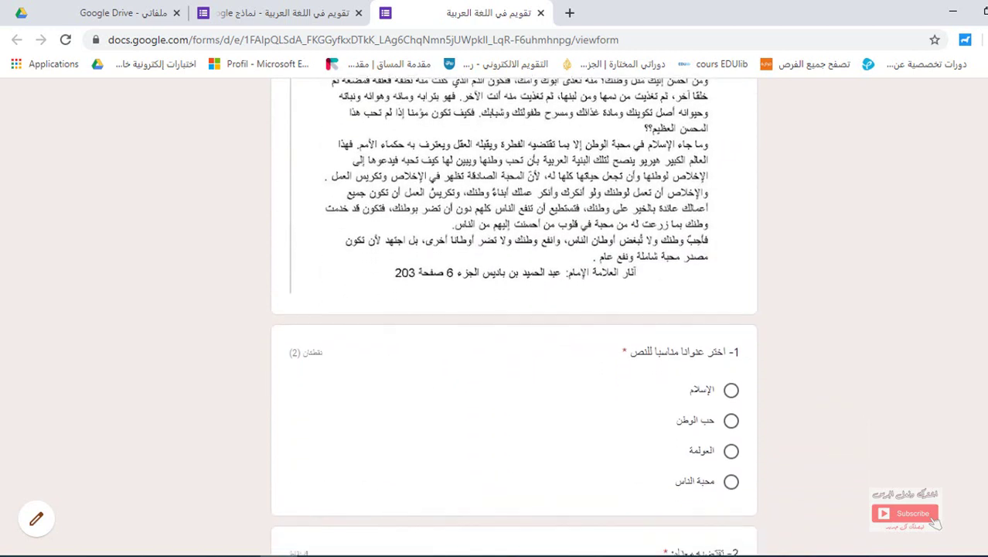
{"action": "scroll", "coordinate": [513, 317], "scroll_direction": "down", "scroll_amount": 2}
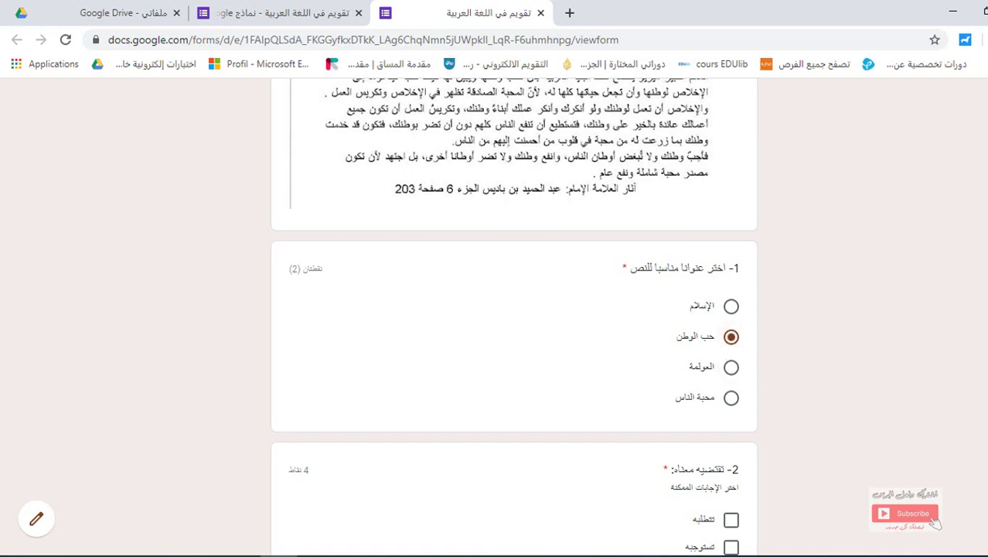
{"action": "scroll", "coordinate": [513, 316], "scroll_direction": "down", "scroll_amount": 3}
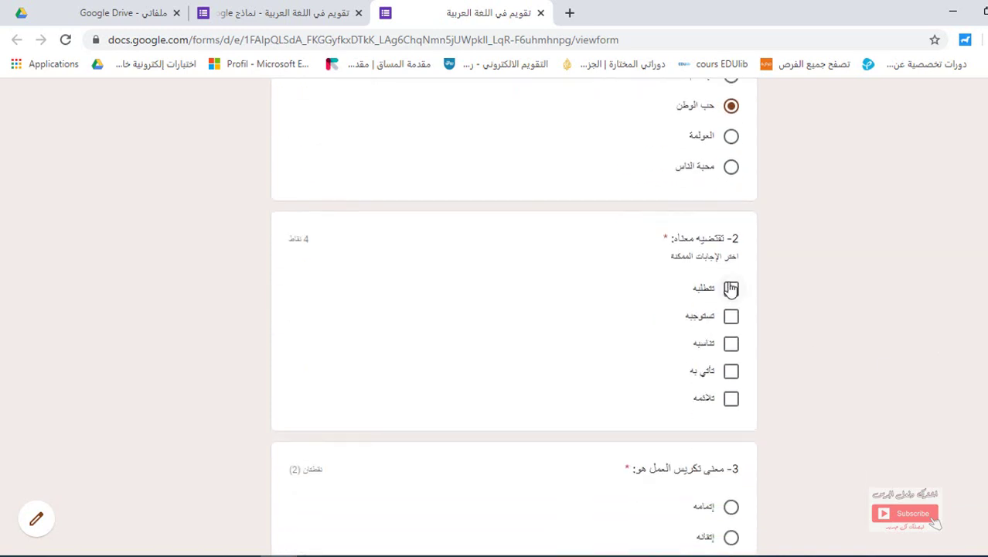
{"action": "left_click", "coordinate": [730, 289]}
{"action": "left_click", "coordinate": [731, 315]}
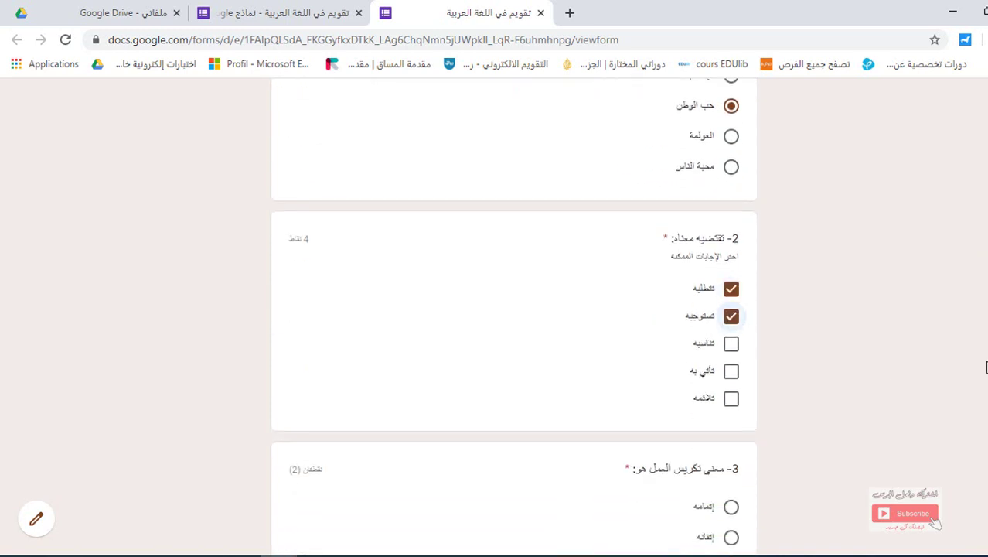
{"action": "scroll", "coordinate": [688, 300], "scroll_direction": "down", "scroll_amount": 2}
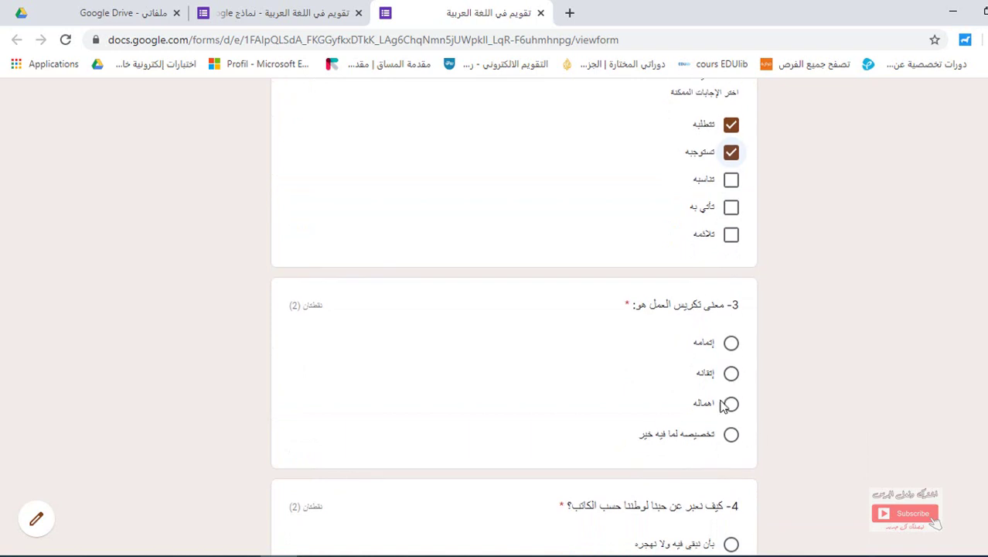
{"action": "left_click", "coordinate": [731, 435]}
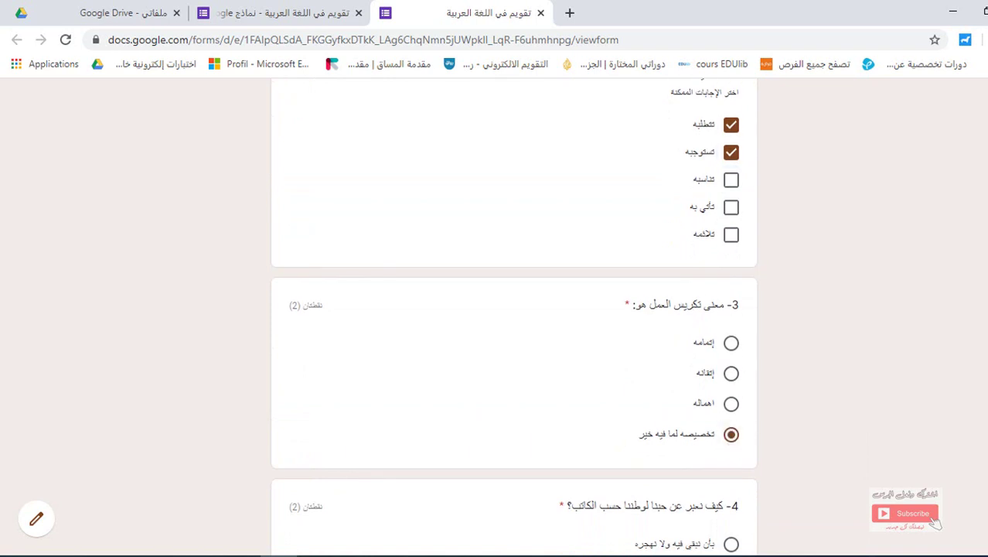
{"action": "scroll", "coordinate": [514, 309], "scroll_direction": "down", "scroll_amount": 3}
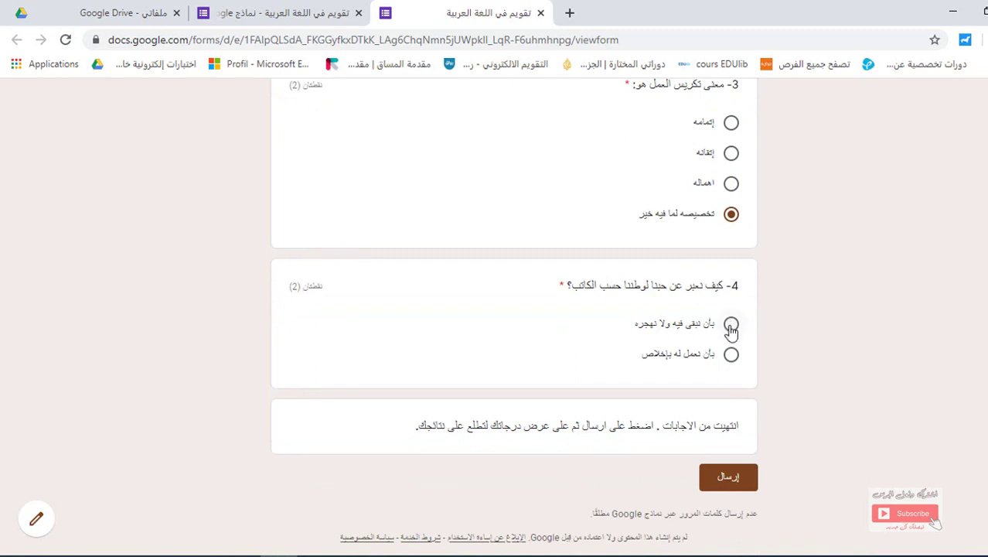
{"action": "left_click", "coordinate": [719, 479]}
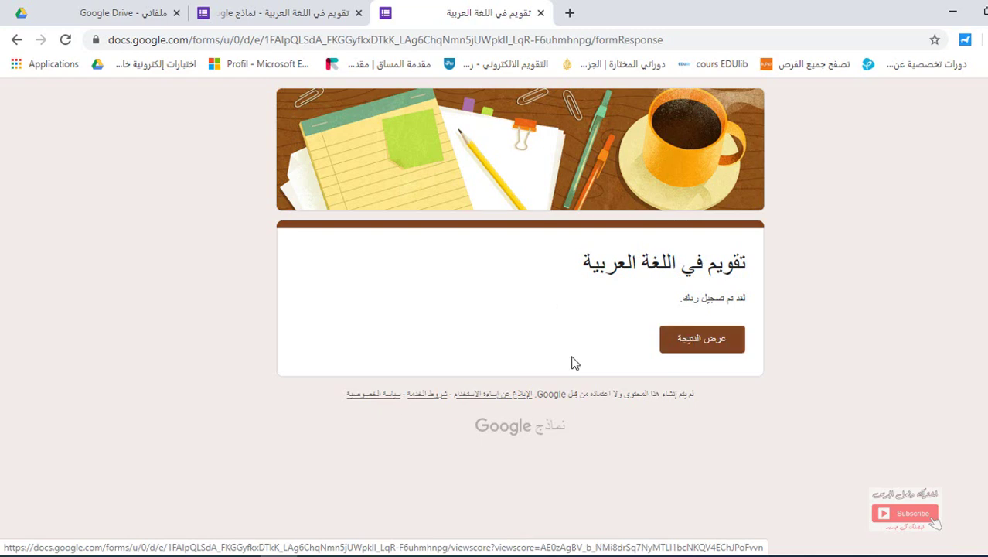
Choose عرض النتيجة on the confirmation page to see the 8/10 score
{"action": "left_click", "coordinate": [692, 348]}
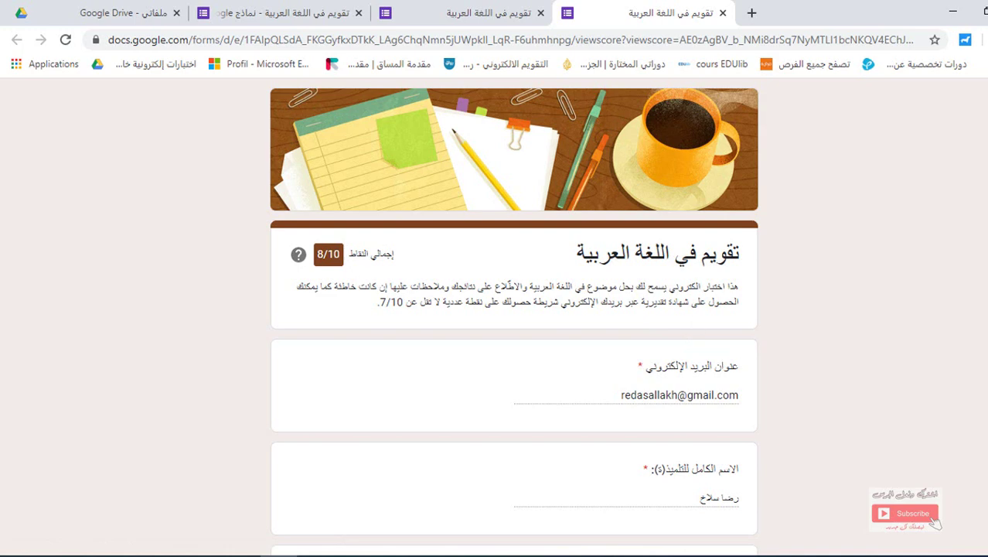
{"action": "scroll", "coordinate": [514, 309], "scroll_direction": "down", "scroll_amount": 3}
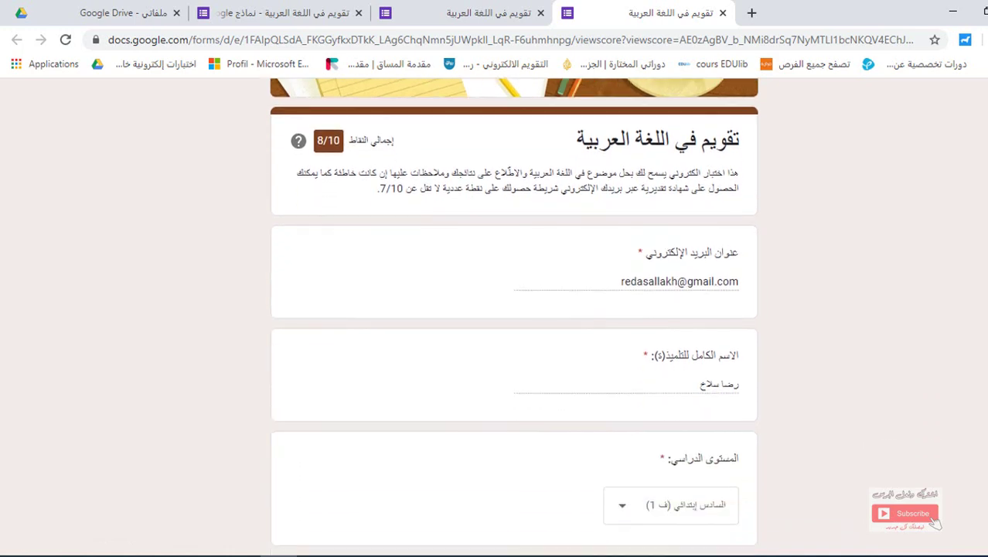
{"action": "scroll", "coordinate": [513, 309], "scroll_direction": "down", "scroll_amount": 9}
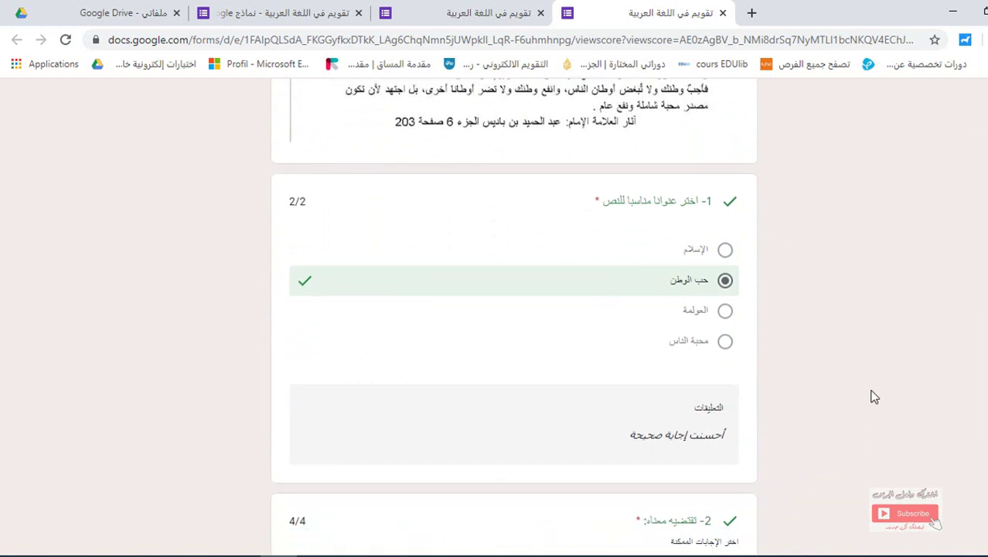
{"action": "scroll", "coordinate": [933, 522], "scroll_direction": "down", "scroll_amount": 6}
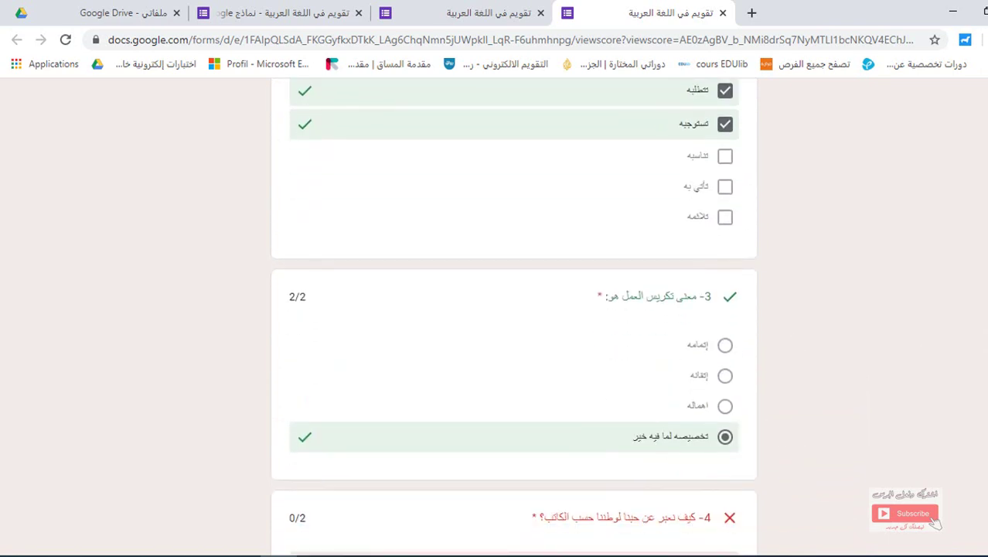
{"action": "scroll", "coordinate": [513, 310], "scroll_direction": "up", "scroll_amount": 6}
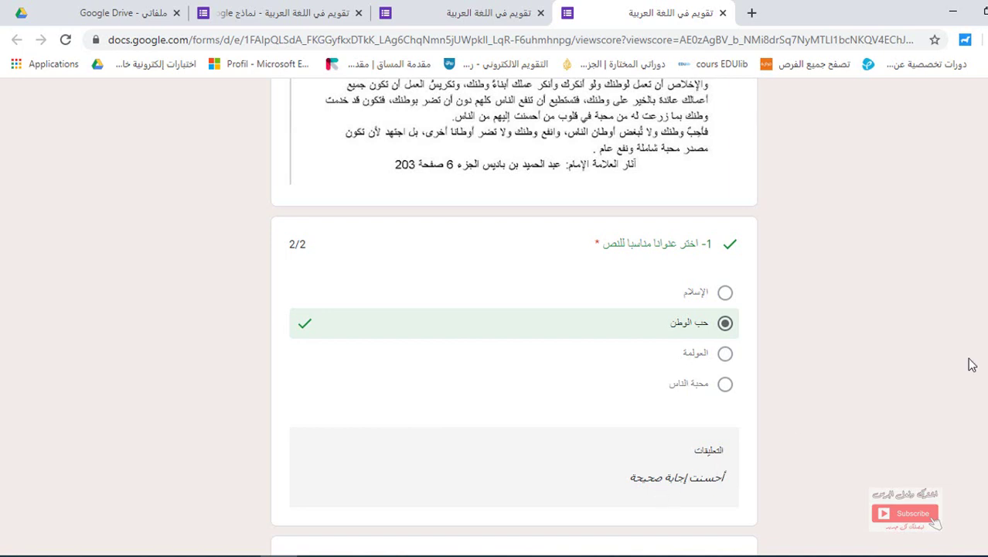
{"action": "scroll", "coordinate": [934, 522], "scroll_direction": "down", "scroll_amount": 3}
{"action": "scroll", "coordinate": [934, 521], "scroll_direction": "up", "scroll_amount": 2}
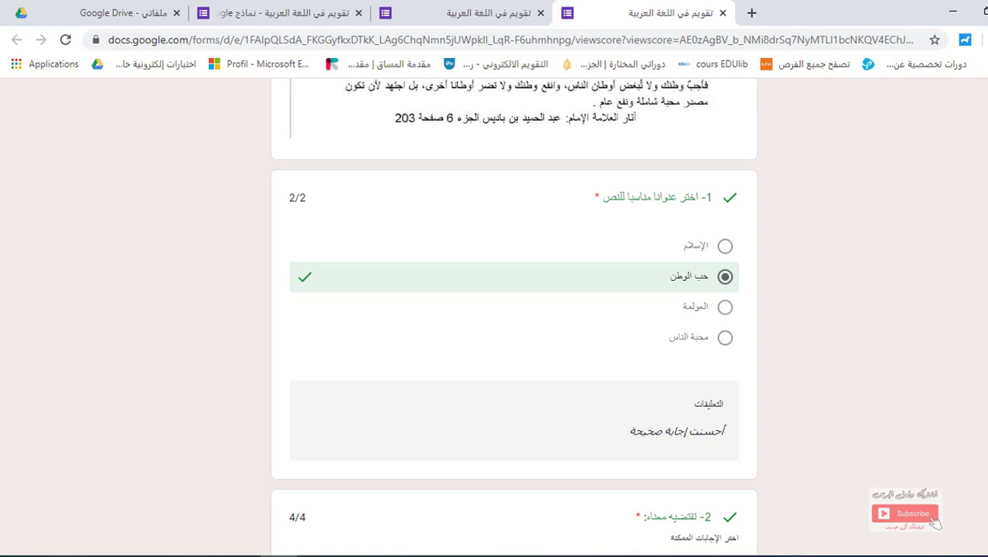
{"action": "scroll", "coordinate": [709, 257], "scroll_direction": "down", "scroll_amount": 4}
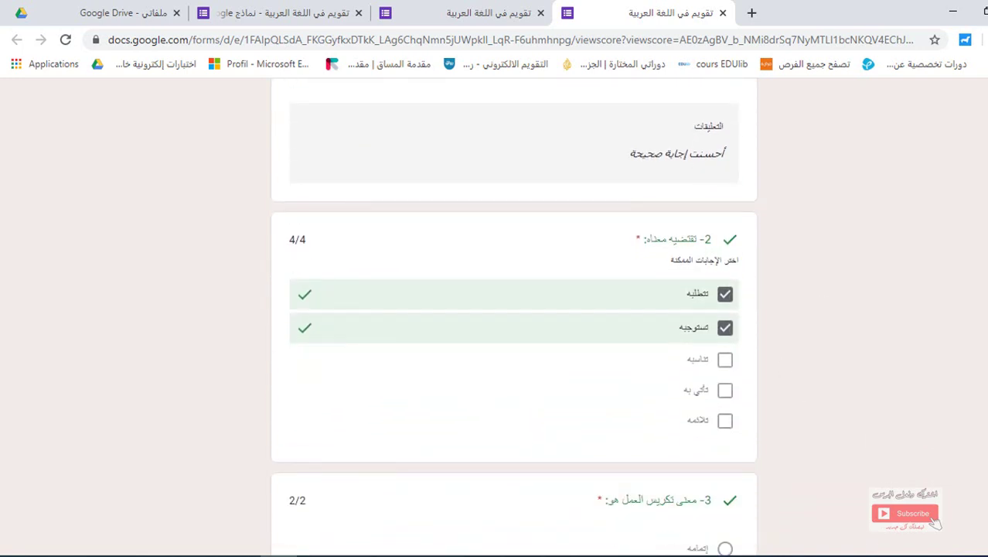
{"action": "scroll", "coordinate": [513, 309], "scroll_direction": "down", "scroll_amount": 4}
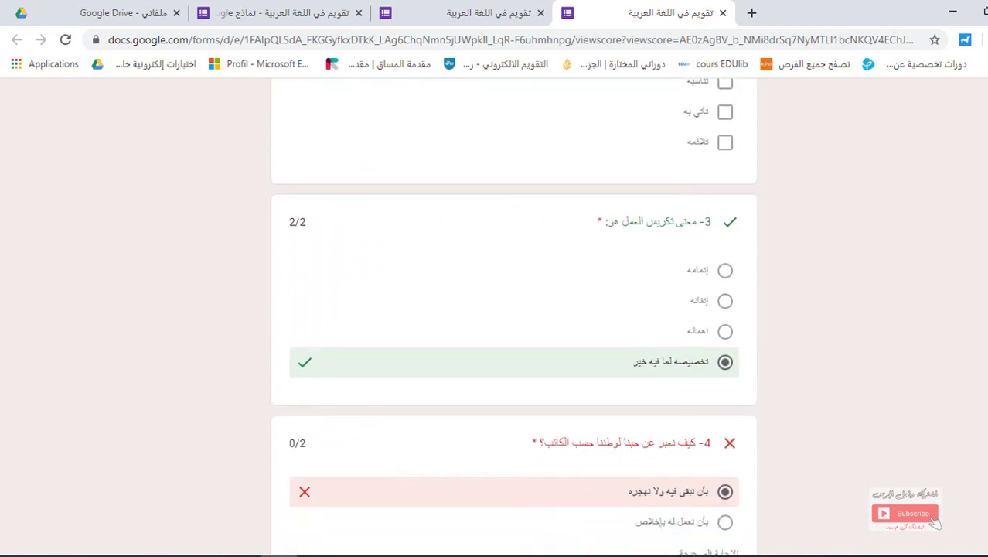
{"action": "scroll", "coordinate": [762, 449], "scroll_direction": "down", "scroll_amount": 2}
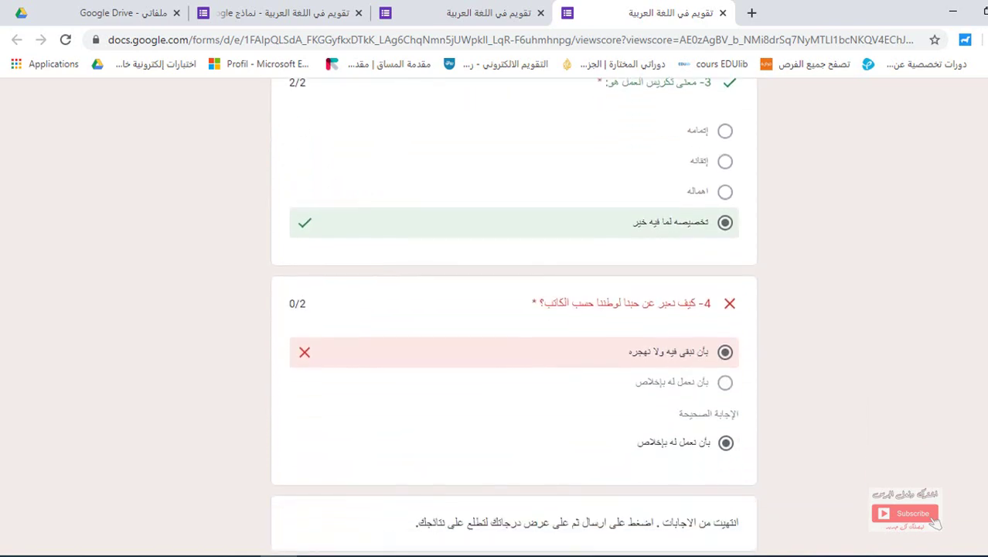